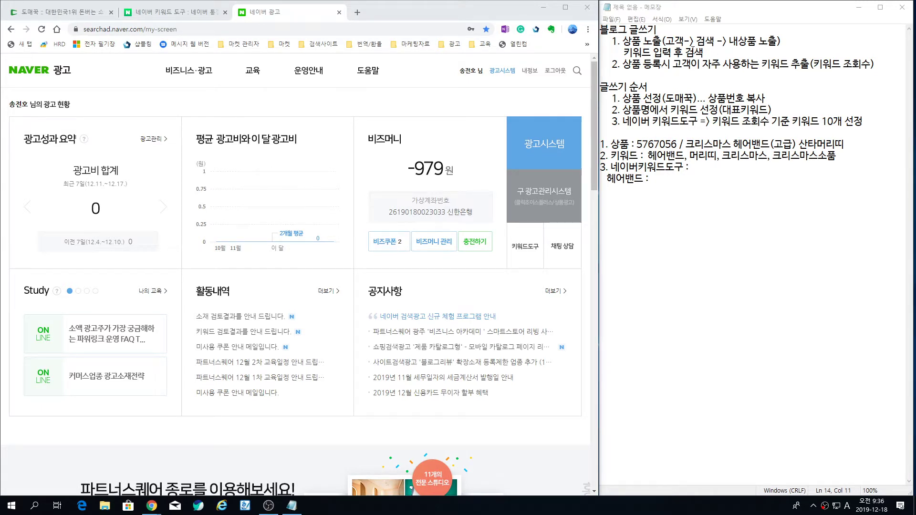
# Review the blog-writing notes on searching by keyword and choosing 10 keywords by search count with the Naver keyword tool.
pyautogui.moveTo(624, 52); pyautogui.dragTo(704, 53)
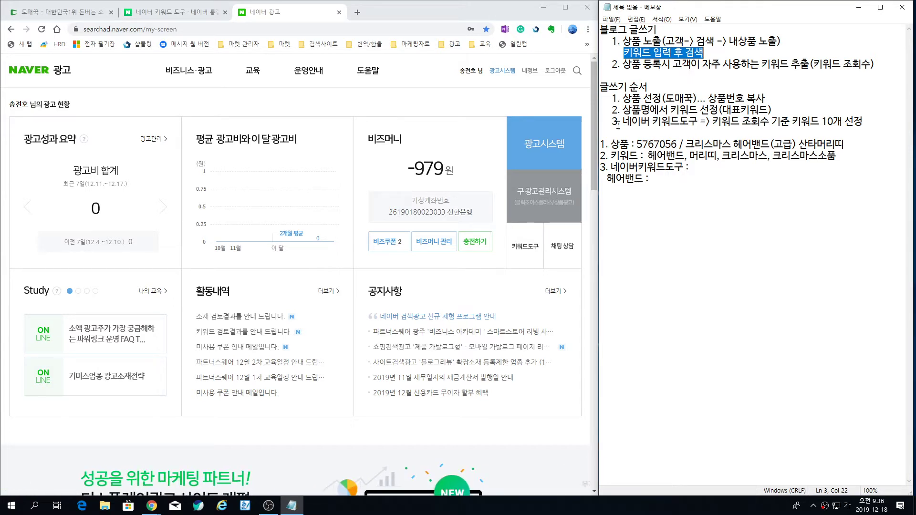
pyautogui.moveTo(631, 97); pyautogui.dragTo(713, 123)
pyautogui.moveTo(623, 121); pyautogui.dragTo(786, 129)
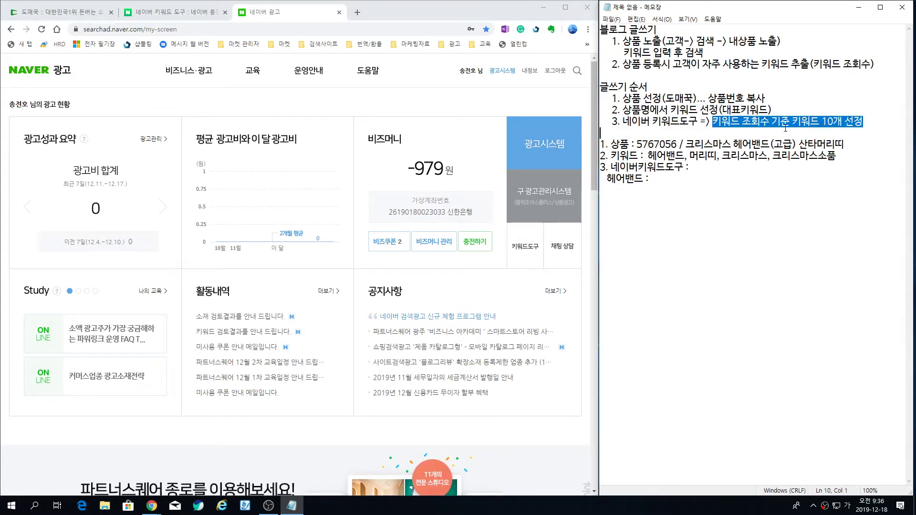
pyautogui.click(849, 128)
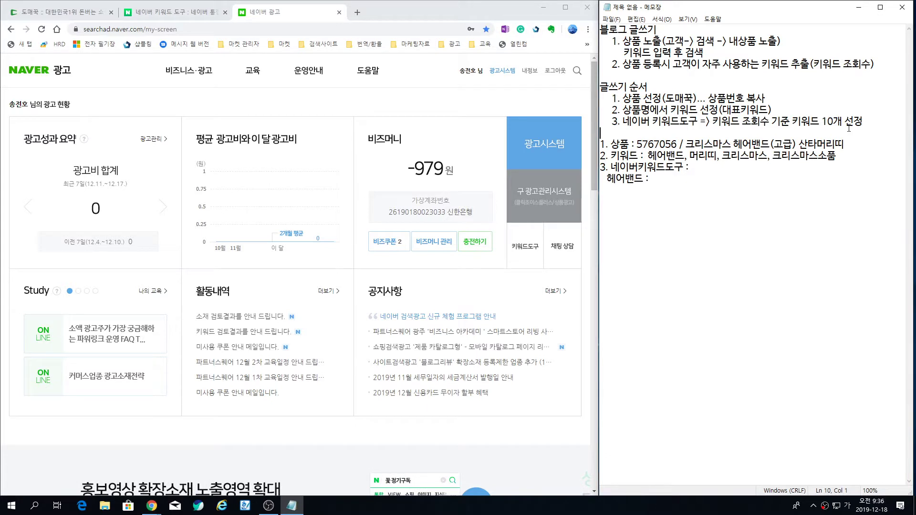
# Switch to the Domeggook product page and examine the product name 크리스마스 헤어밴드(고급) 산타머리띠.
pyautogui.click(50, 13)
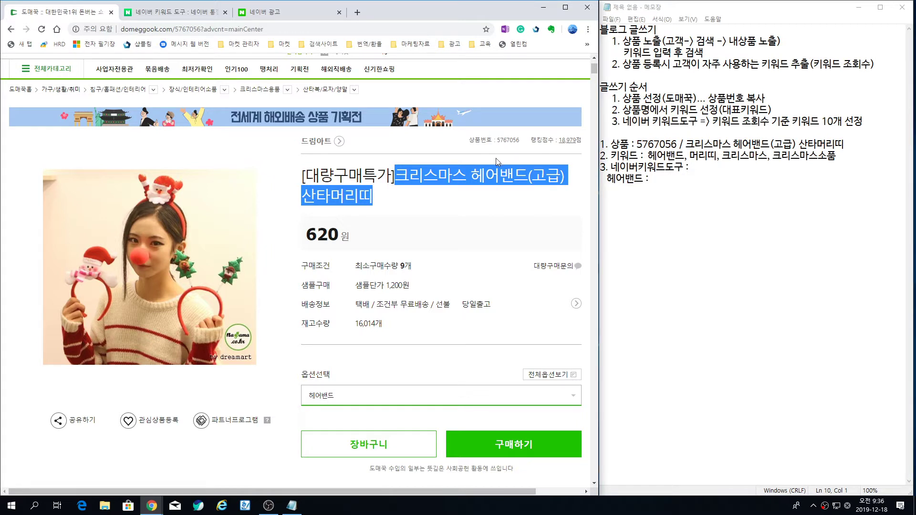
pyautogui.click(445, 171)
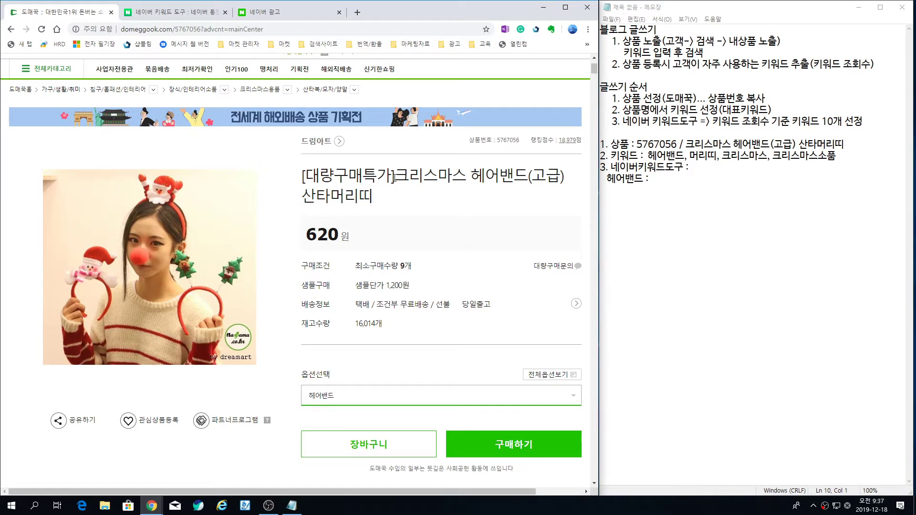
pyautogui.moveTo(396, 178); pyautogui.dragTo(408, 199)
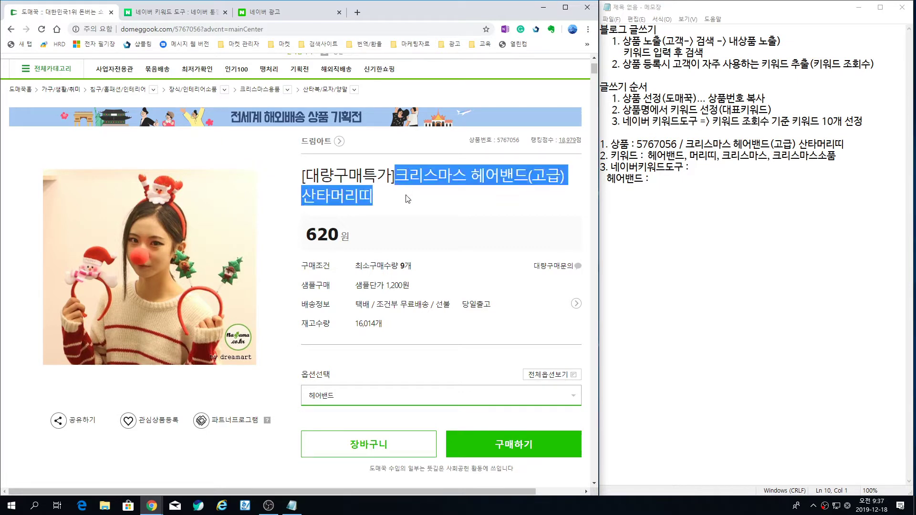
pyautogui.click(421, 198)
# Switch to Notepad and review the recorded product name and the representative keywords chosen from it.
pyautogui.moveTo(686, 144); pyautogui.dragTo(850, 143)
pyautogui.click(849, 143)
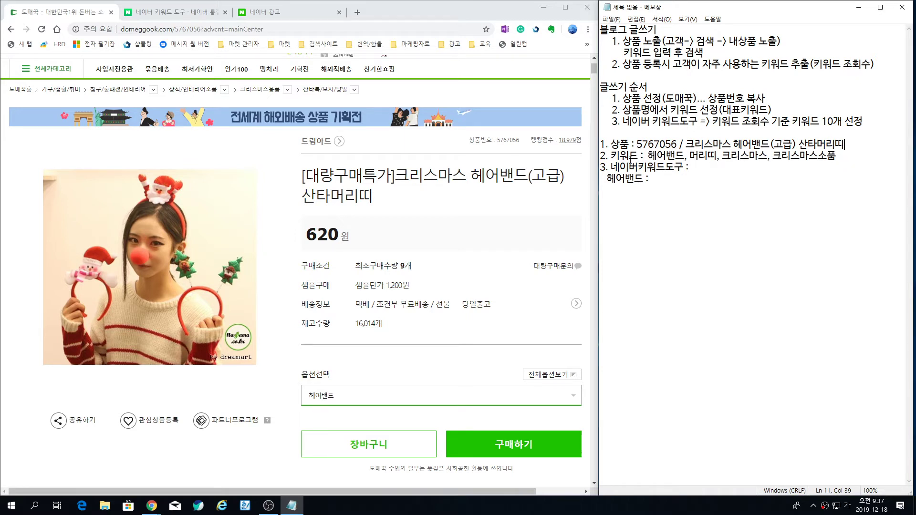
pyautogui.click(686, 146)
pyautogui.moveTo(612, 167); pyautogui.dragTo(684, 168)
pyautogui.click(677, 177)
pyautogui.moveTo(648, 157); pyautogui.dragTo(853, 161)
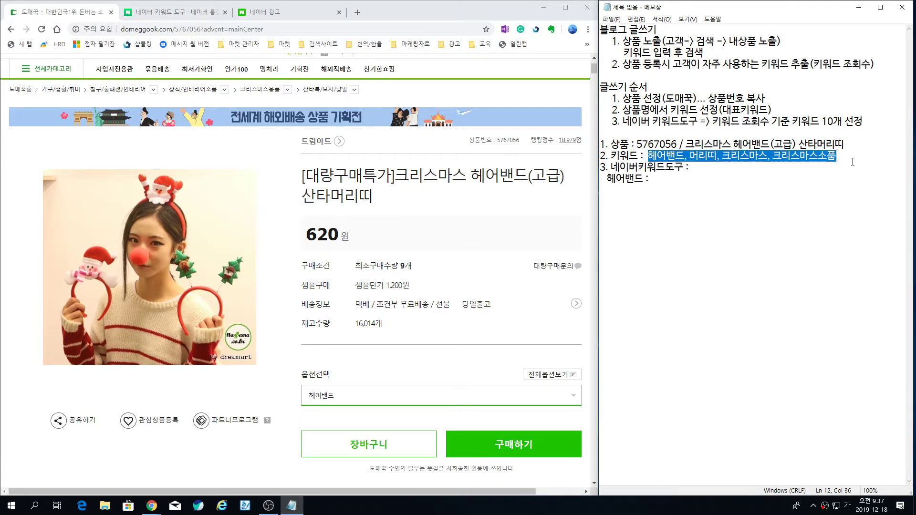
pyautogui.click(671, 183)
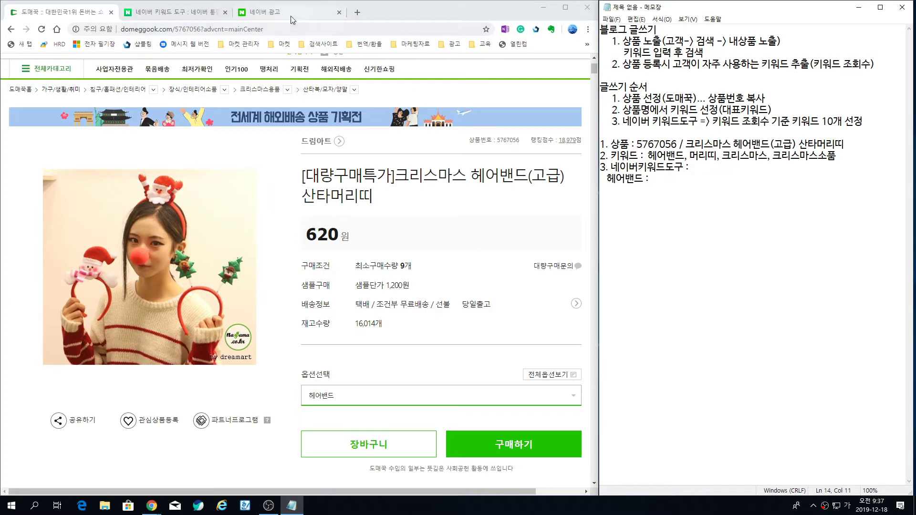
# Switch to the browser and locate the 네이버 광고 site in the search results for 네이버 키워드 도구.
pyautogui.click(174, 12)
pyautogui.scroll(5, 249, 169)
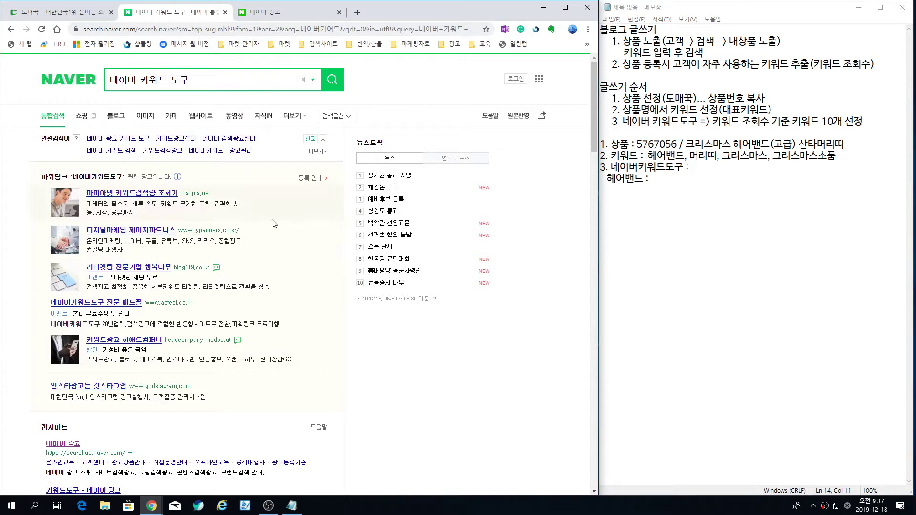
pyautogui.scroll(-6, 275, 224)
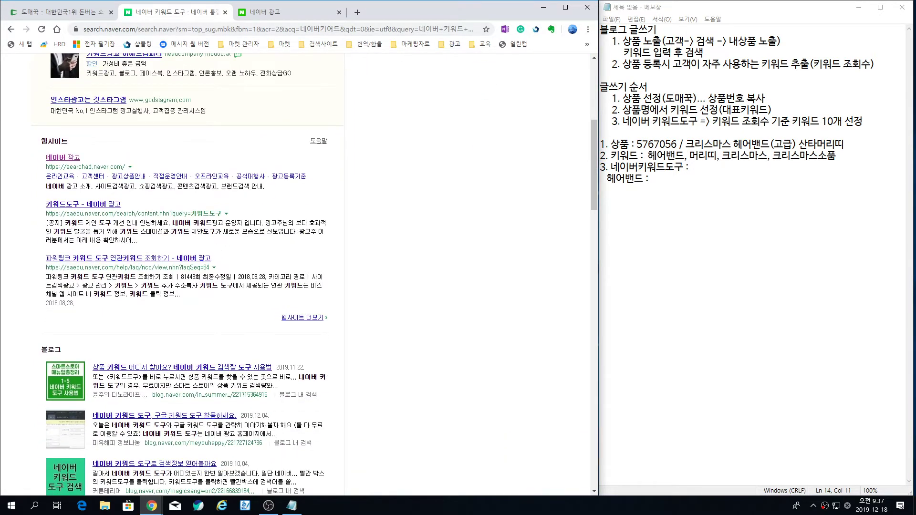
pyautogui.moveTo(27, 152); pyautogui.dragTo(143, 174)
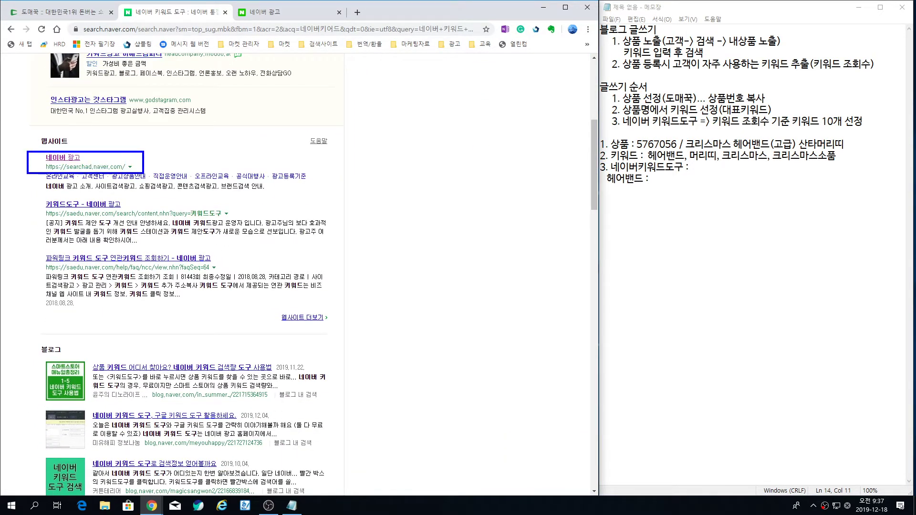
# Go to the Naver Ads account page and open its keyword tool (키워드도구).
pyautogui.click(273, 15)
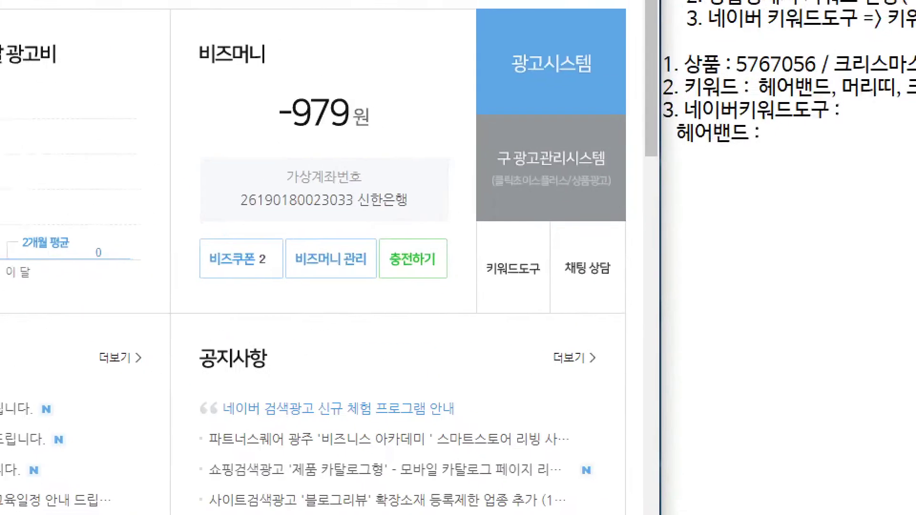
pyautogui.moveTo(495, 217); pyautogui.dragTo(546, 279)
pyautogui.moveTo(532, 321); pyautogui.dragTo(534, 322)
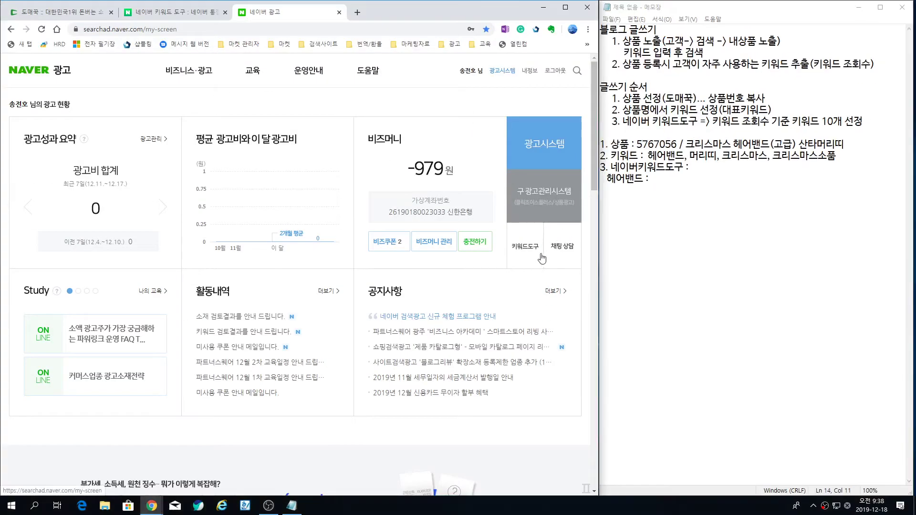
pyautogui.click(490, 259)
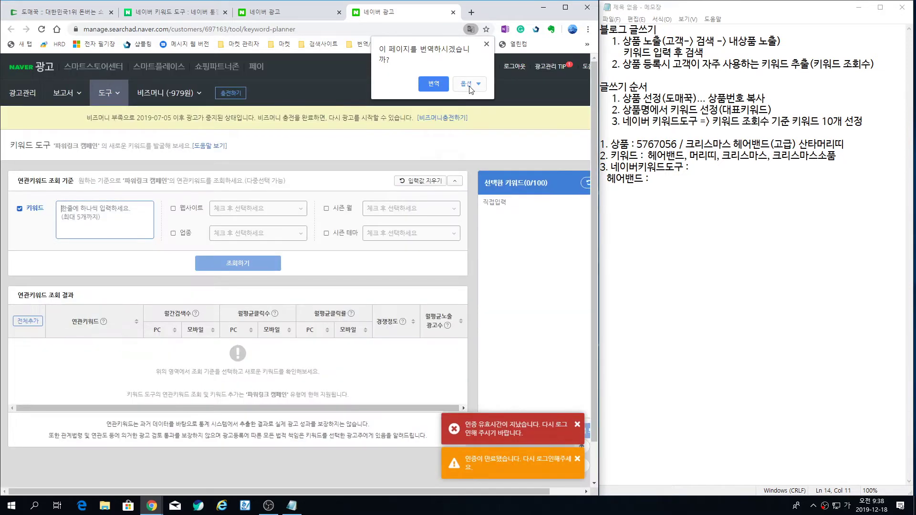
# Dismiss the page translation offer and reopen the keyword tool by way of the ad management page.
pyautogui.click(486, 44)
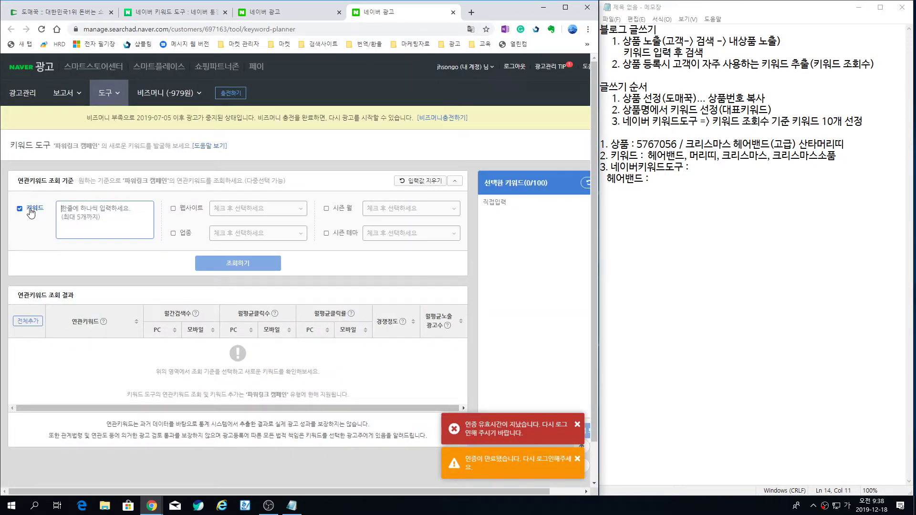
pyautogui.moveTo(11, 197); pyautogui.dragTo(159, 244)
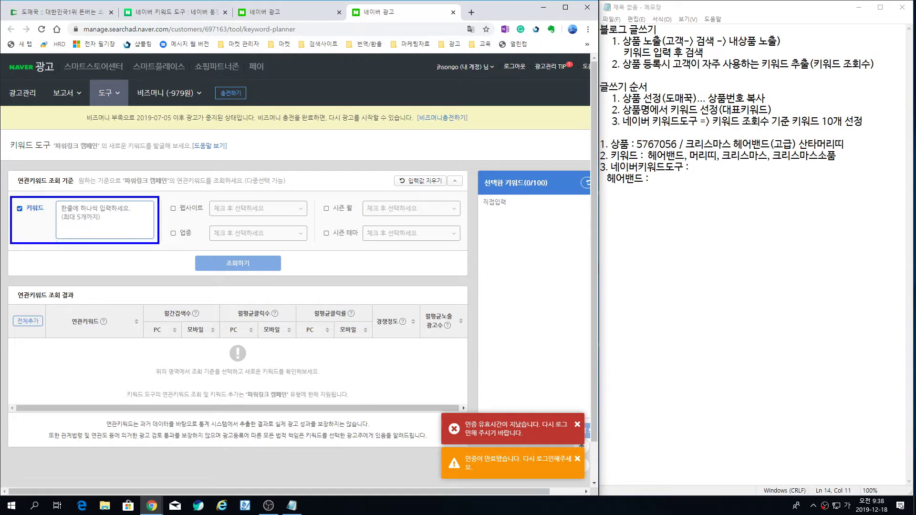
pyautogui.moveTo(58, 227); pyautogui.dragTo(99, 228)
pyautogui.click(29, 93)
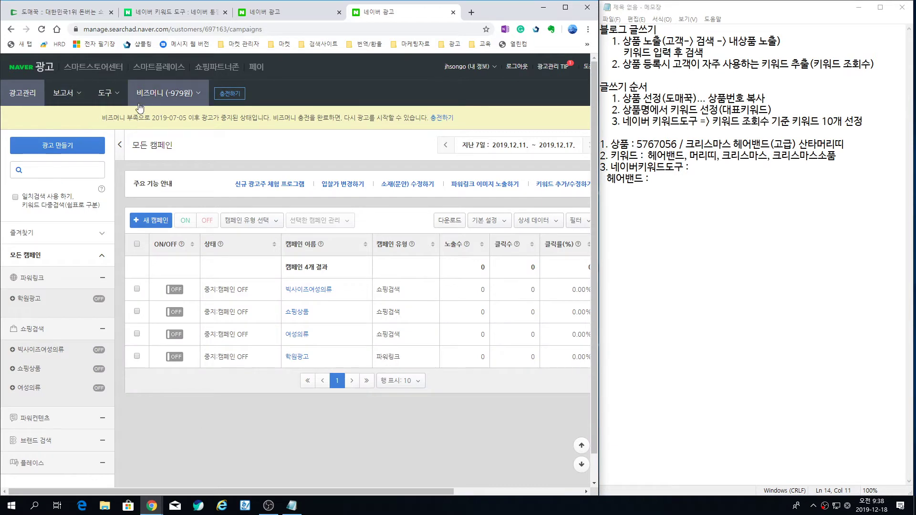
pyautogui.click(106, 94)
pyautogui.click(121, 152)
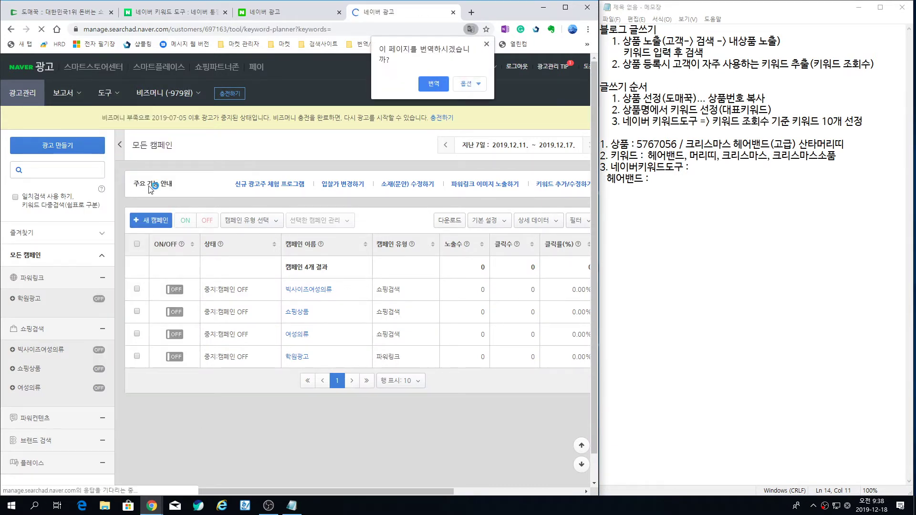
# Look up related keywords for 헤어밴드 and 머리띠, entered on separate lines.
pyautogui.click(84, 218)
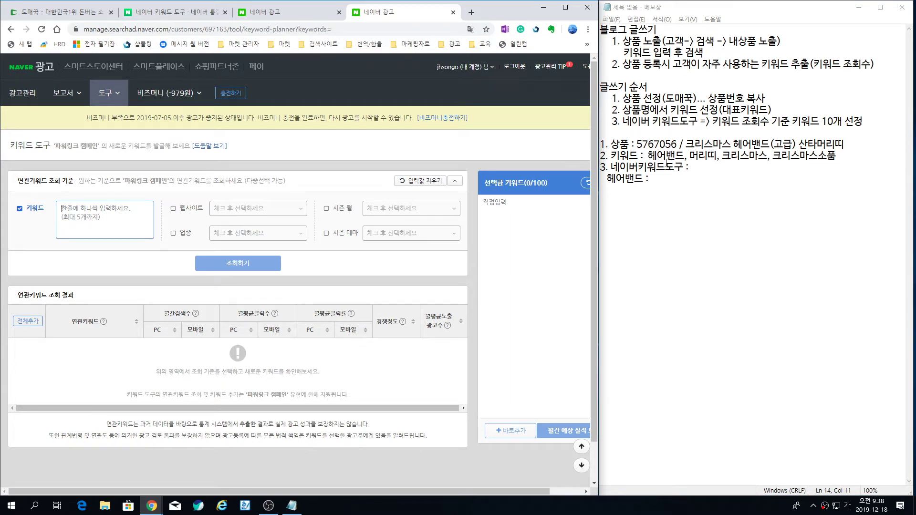
pyautogui.write('ㅎㅔ어밴드')
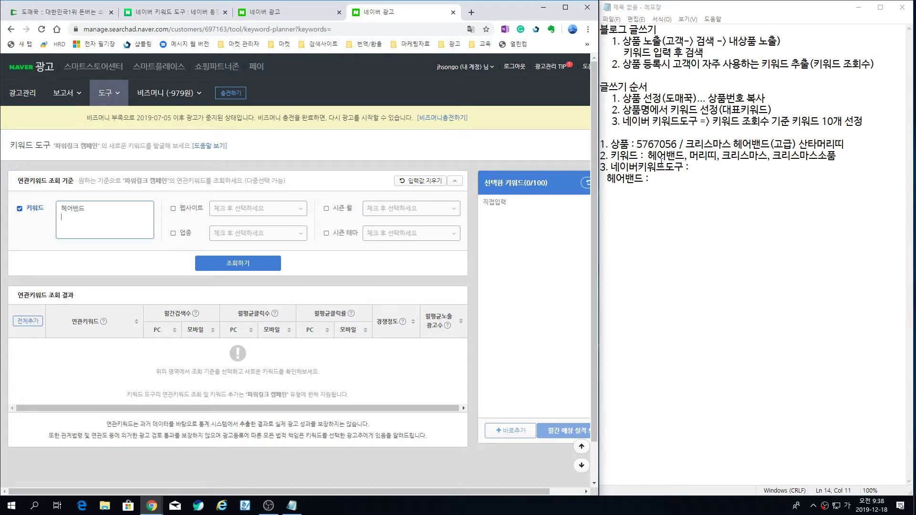
pyautogui.write('미')
pyautogui.write('ㅓ')
pyautogui.write('리띠')
pyautogui.click(235, 269)
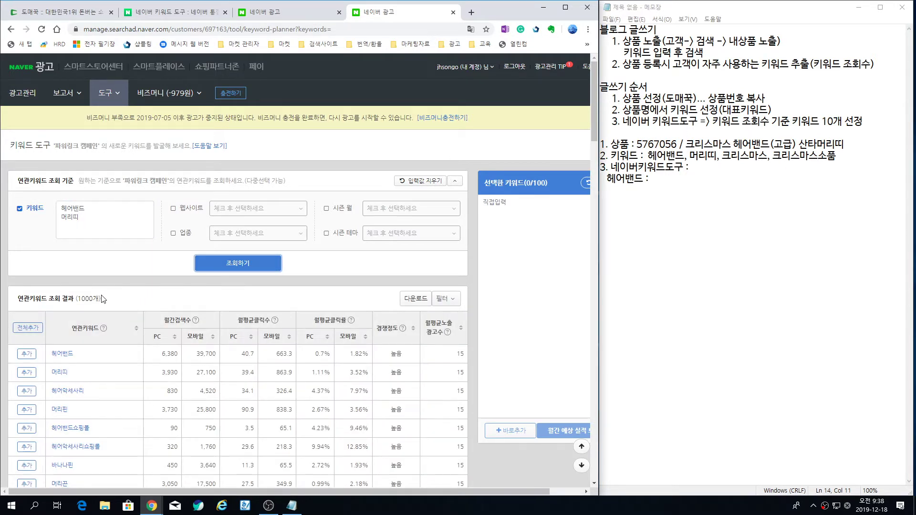
# Add the related keyword 머리핀, followed by a comma, to the 헤어밴드 line of the Notepad notes.
pyautogui.scroll(-1, 99, 315)
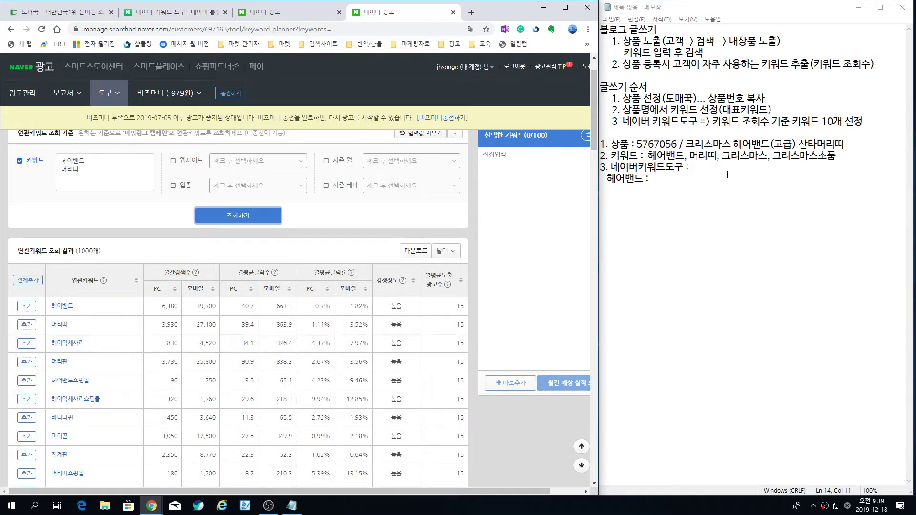
pyautogui.click(686, 178)
pyautogui.write('머')
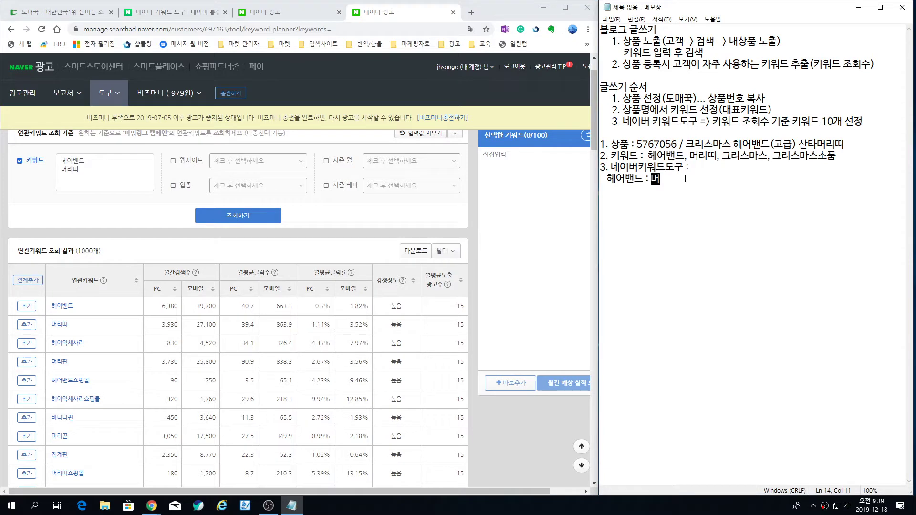
pyautogui.write('릮핀,')
# Check the related keywords' search counts and add 헤어악세서리 after 머리핀 in the notes.
pyautogui.scroll(-2, 172, 367)
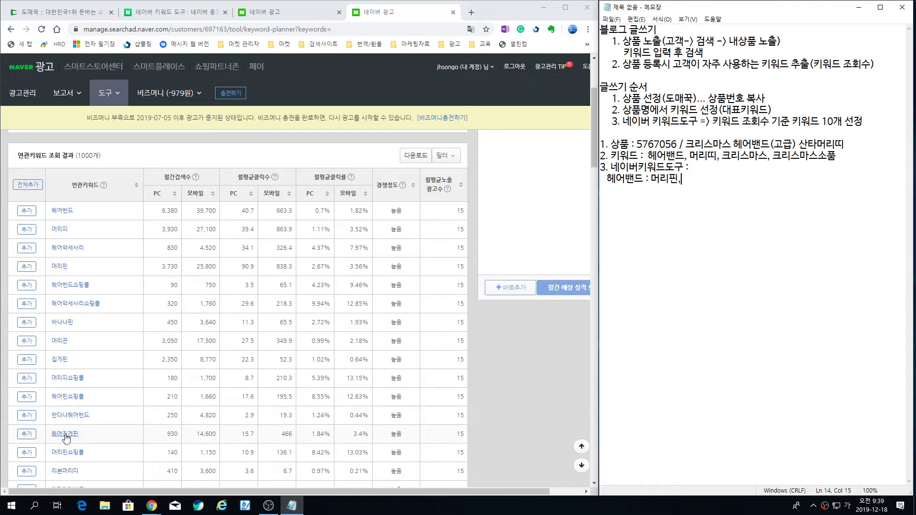
pyautogui.scroll(-2, 190, 359)
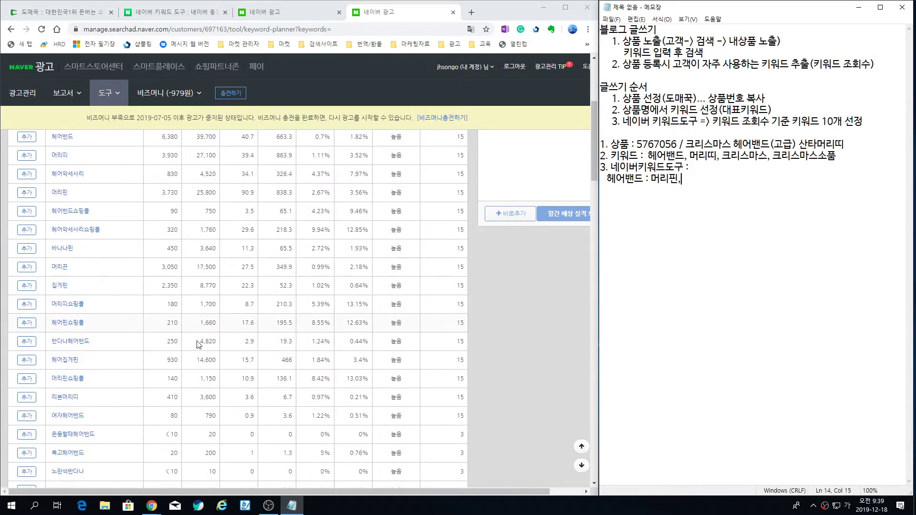
pyautogui.scroll(2, 201, 351)
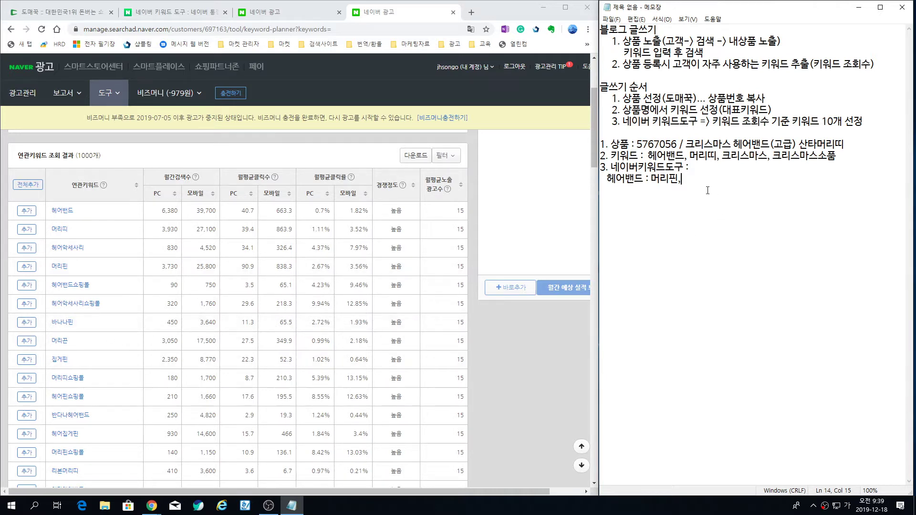
pyautogui.press('BackSpace')
pyautogui.write(', ㅎ')
pyautogui.write('어앗')
pyautogui.press('BackSpace')
pyautogui.press('BackSpace')
pyautogui.press('BackSpace')
pyautogui.press('BackSpace')
pyautogui.press('BackSpace')
pyautogui.write('헤어악세서리')
# Add 리본머리띠 from the related keyword results to the end of the 헤어밴드 line in the notes.
pyautogui.scroll(-2, 96, 294)
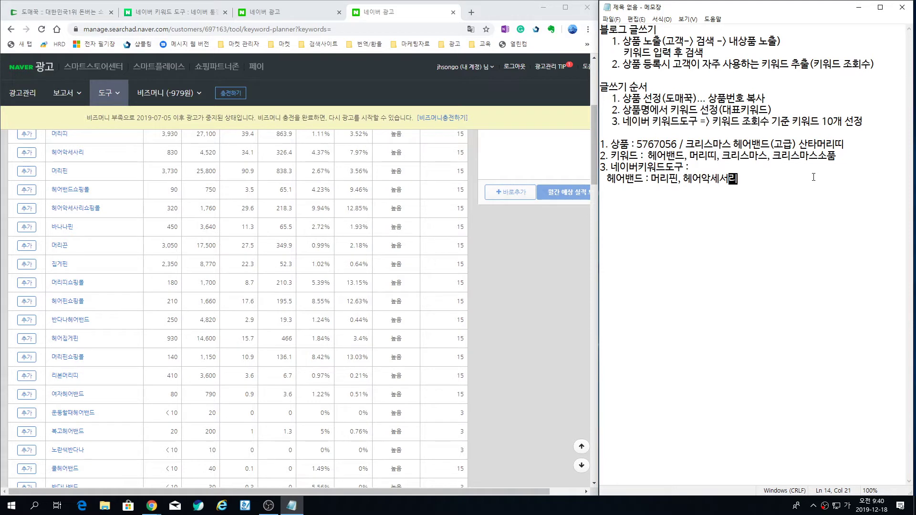
pyautogui.write(',리본ㅁ')
pyautogui.write('머리띠')
# Examine the rest of the related keyword list and its monthly search counts for further candidates.
pyautogui.scroll(-2, 126, 365)
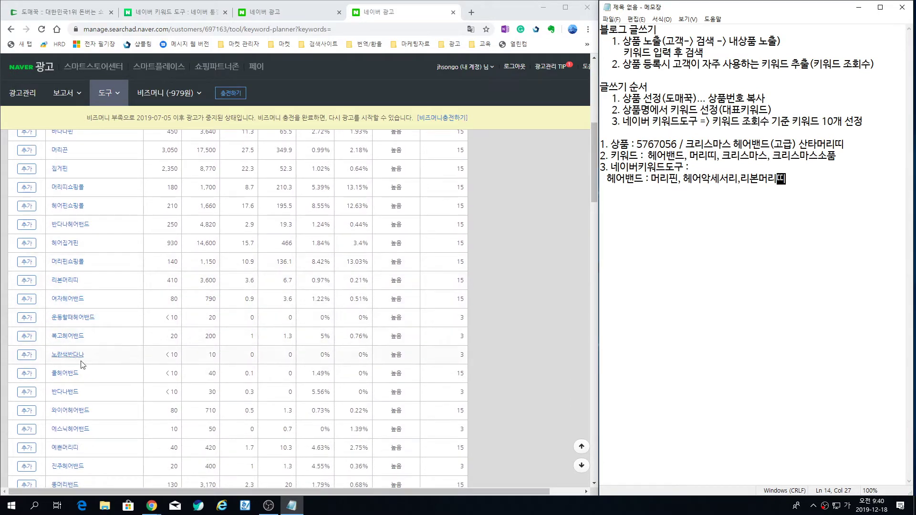
pyautogui.scroll(-1, 86, 365)
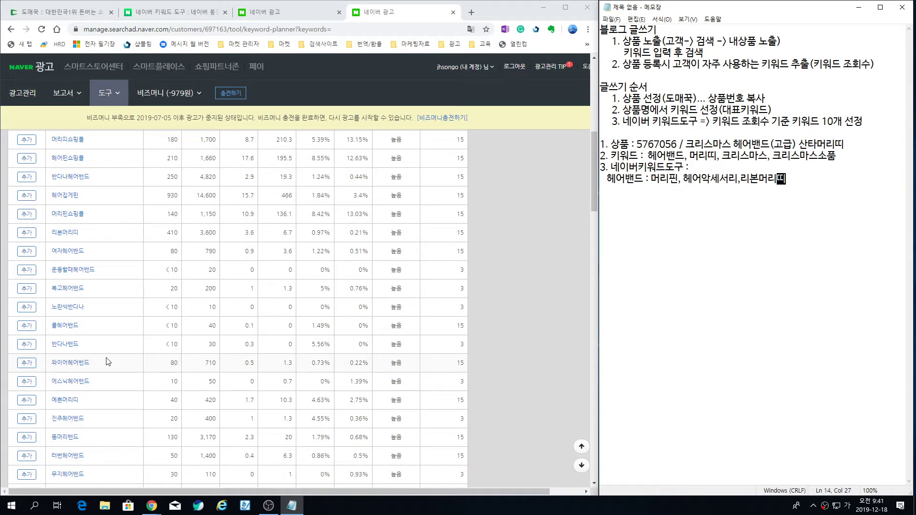
pyautogui.scroll(-1, 107, 361)
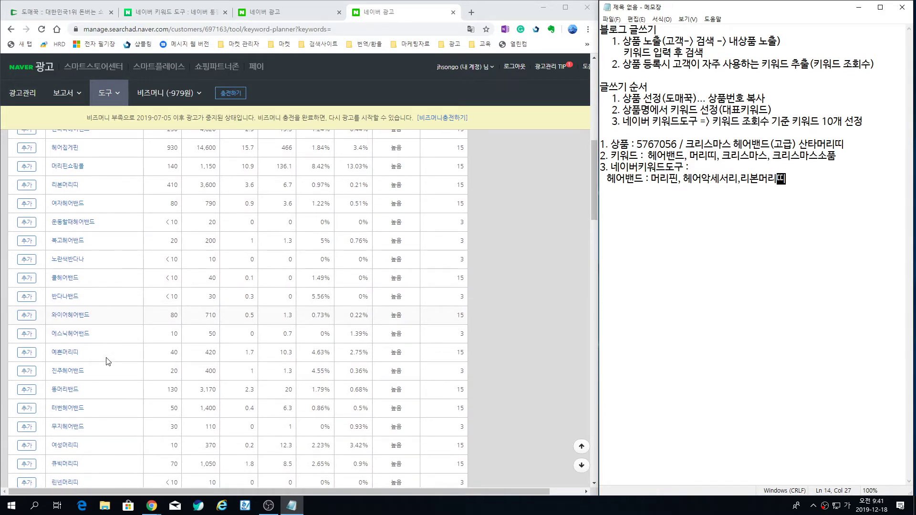
pyautogui.scroll(-1, 107, 361)
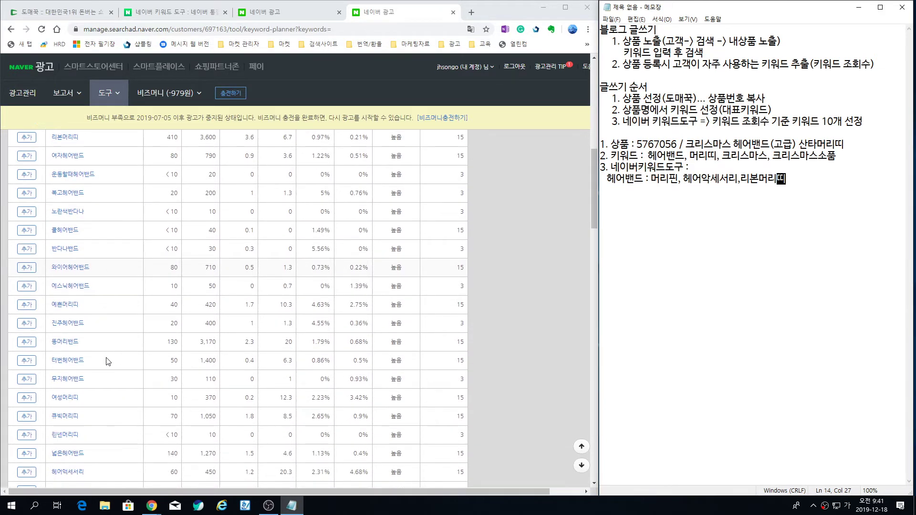
pyautogui.scroll(-4, 107, 361)
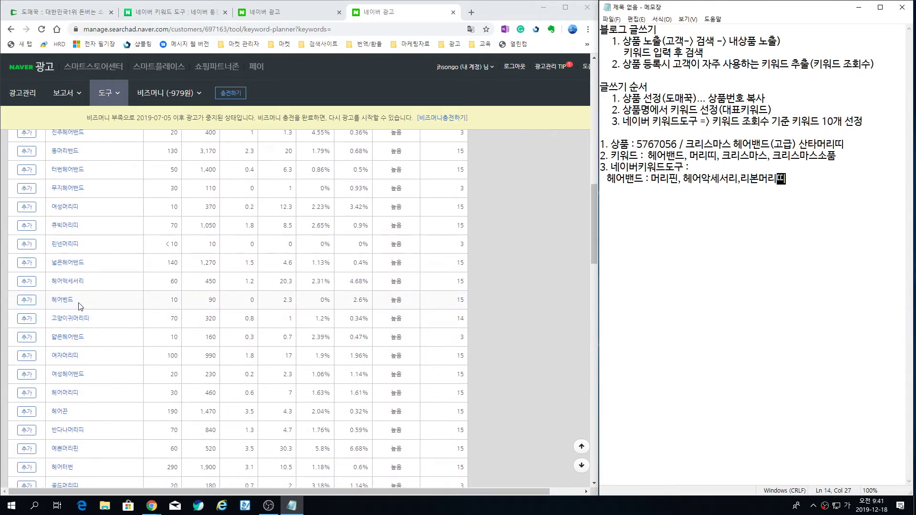
pyautogui.scroll(-1, 138, 335)
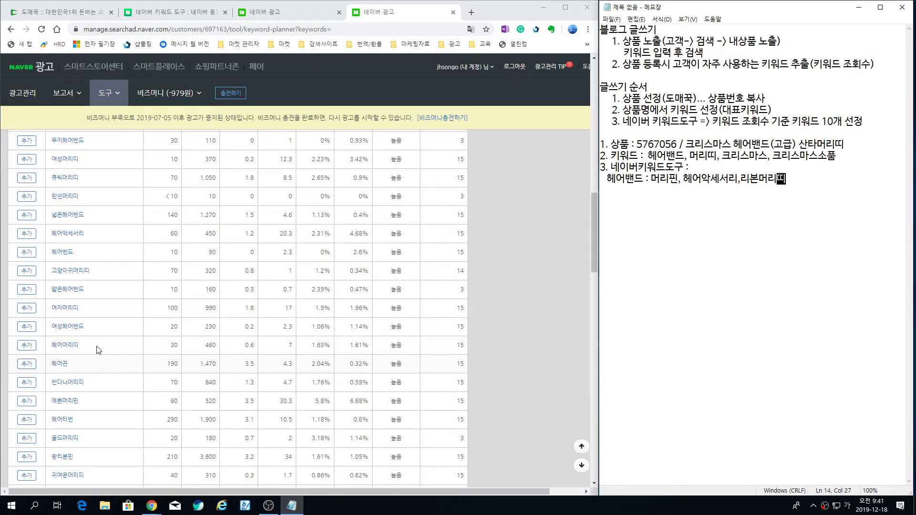
pyautogui.scroll(4, 125, 350)
pyautogui.scroll(10, 129, 349)
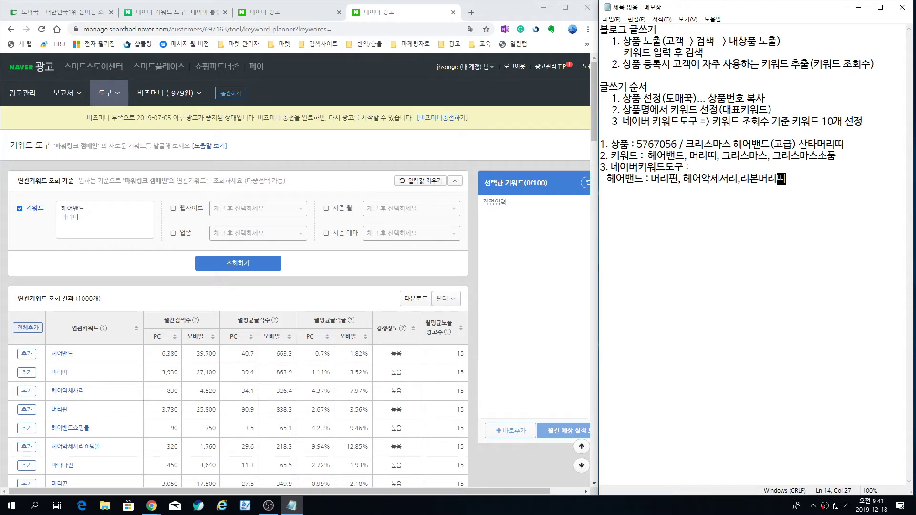
# Remove the colon after 헤어밴드 in the notes and put a colon in place of the comma after 머리핀.
pyautogui.click(650, 181)
pyautogui.press('BackSpace')
pyautogui.click(678, 182)
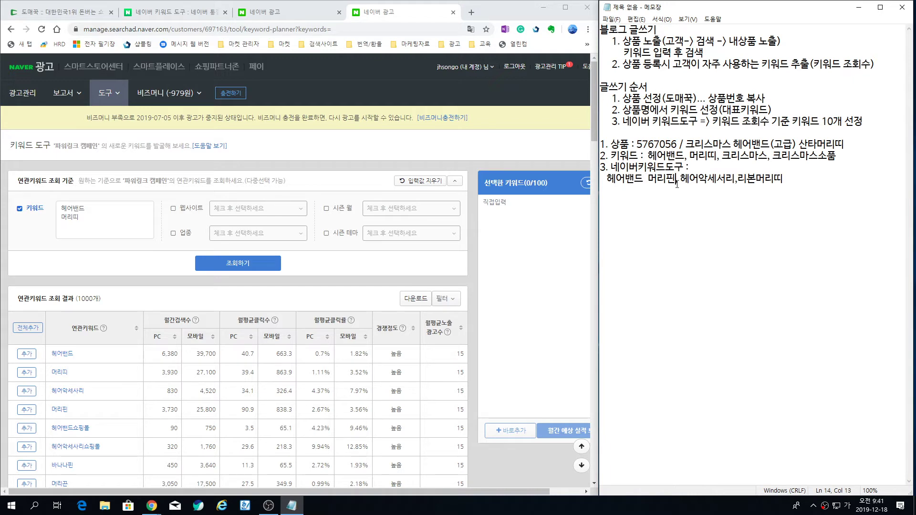
pyautogui.write(':')
# Replace the keyword tool's search terms with 크리스마스 and 크리스마스소품 and look up their related keywords.
pyautogui.click(77, 220)
pyautogui.moveTo(77, 221); pyautogui.dragTo(59, 208)
pyautogui.press('BackSpace')
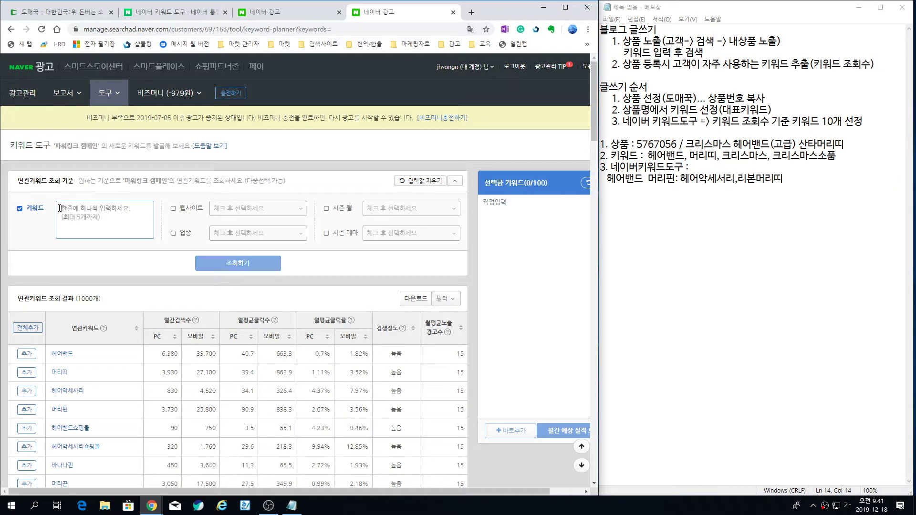
pyautogui.write('크리스맛')
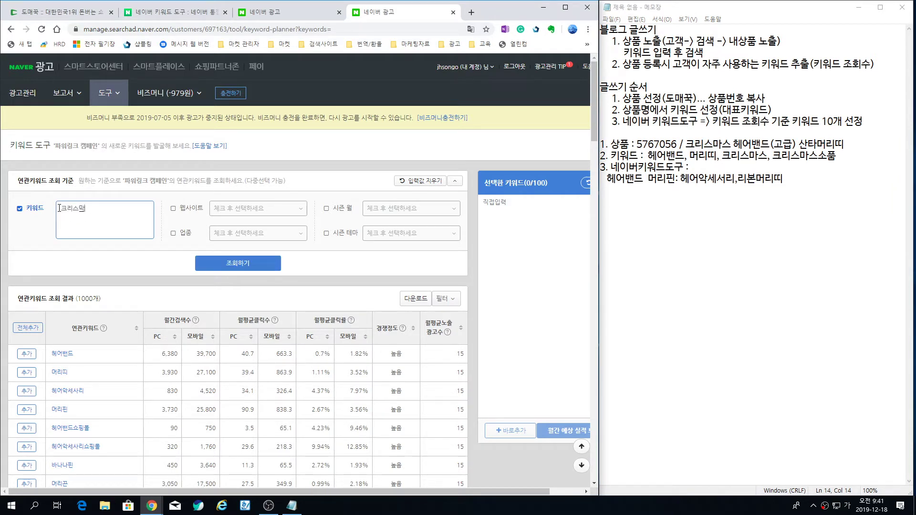
pyautogui.write('마스')
pyautogui.press('Return')
pyautogui.write('크리스마스소품')
pyautogui.click(260, 264)
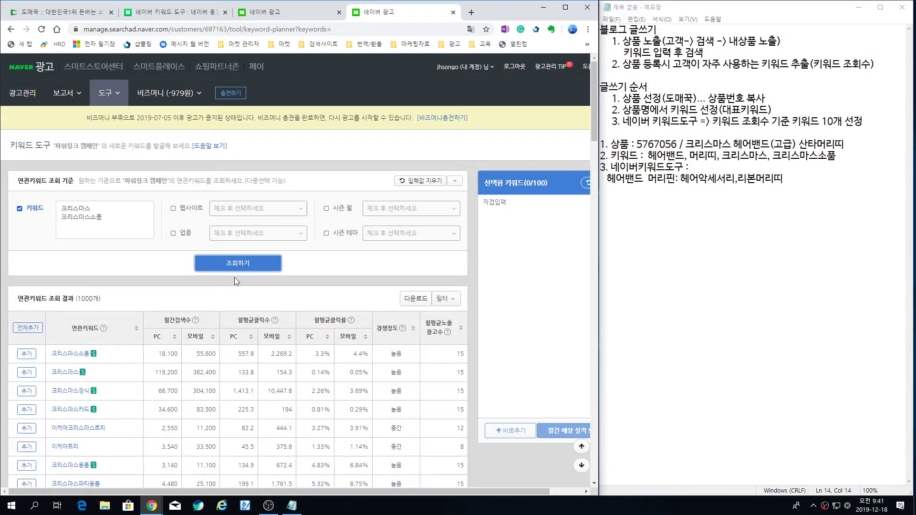
# Review the top related keywords and add a new line reading 크리스마스 장식, below the 헤어밴드 line in the notes.
pyautogui.scroll(-2, 157, 298)
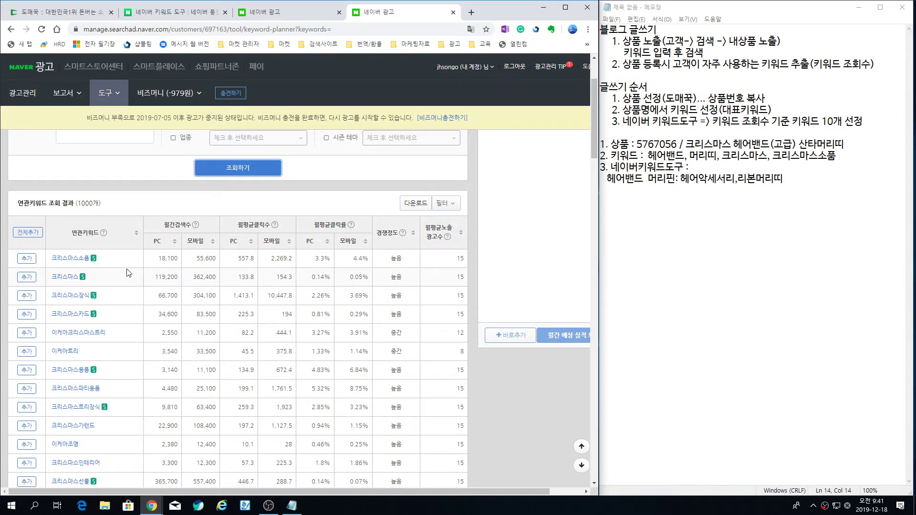
pyautogui.moveTo(93, 262)
pyautogui.click(828, 158)
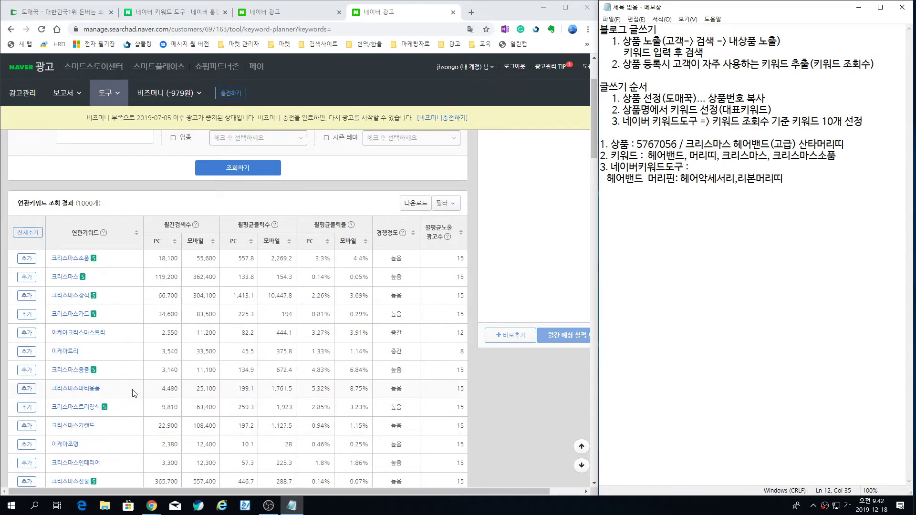
pyautogui.click(807, 184)
pyautogui.write('크리스맛스 :')
pyautogui.press('BackSpace')
pyautogui.press('BackSpace')
pyautogui.write('장식')
pyautogui.press('Left')
pyautogui.press('Left')
pyautogui.press('BackSpace')
pyautogui.press('End')
# Add 크리스마스선물 from the related keyword results after 장식 in the notes.
pyautogui.scroll(-1, 118, 373)
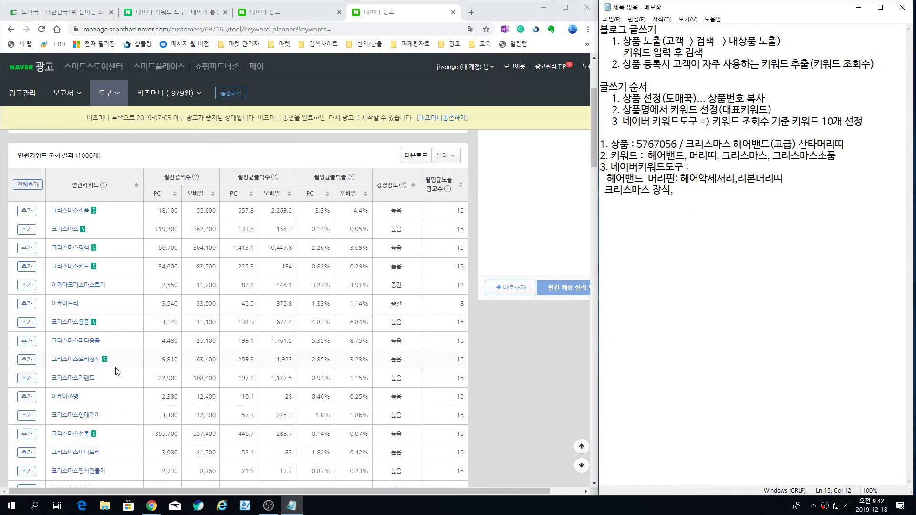
pyautogui.scroll(-1, 118, 371)
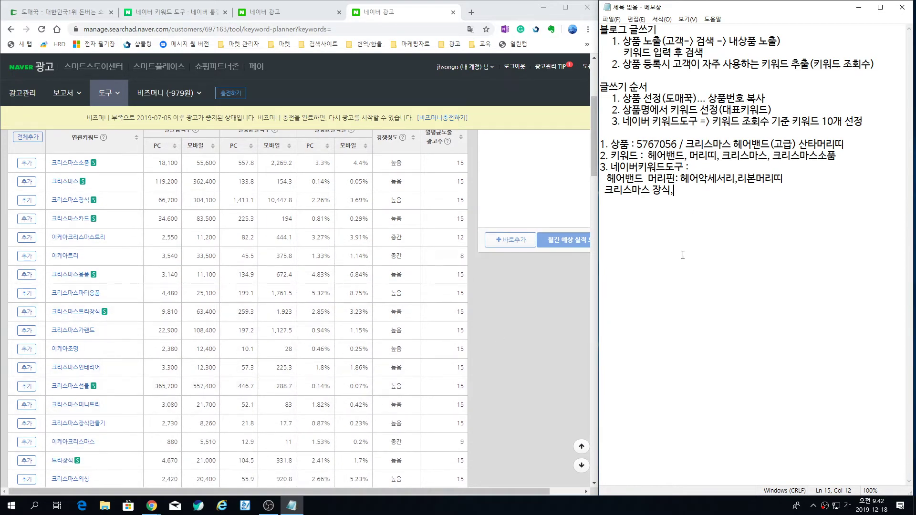
pyautogui.write('크리스마스')
pyautogui.press('BackSpace')
pyautogui.write('사ㅌ')
pyautogui.write('선물')
# Add a comma and 크리스마스의상 from the related keyword results to the end of the 크리스마스 line.
pyautogui.scroll(-1, 114, 390)
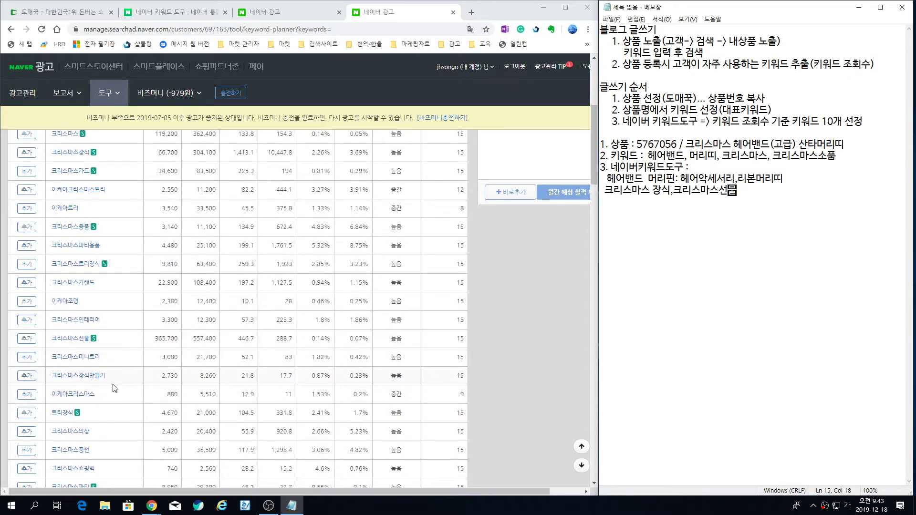
pyautogui.scroll(-1, 112, 422)
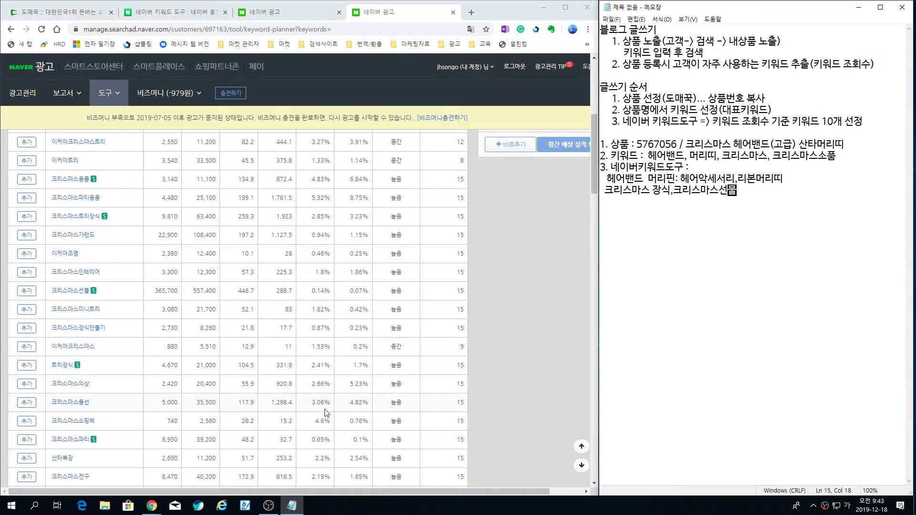
pyautogui.write('물,크리스마스의상')
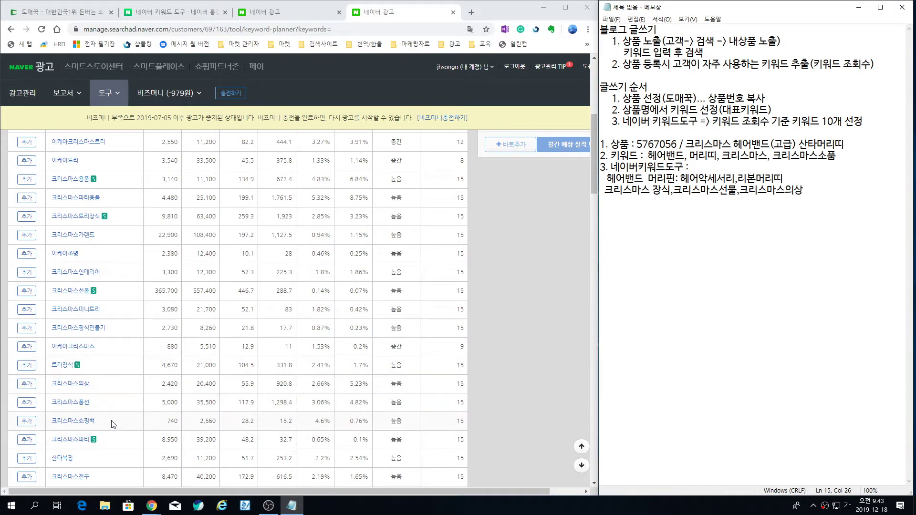
# Add 용품 after 크리스마스소품 on the "2. 키워드" line of the notes.
pyautogui.scroll(3, 115, 424)
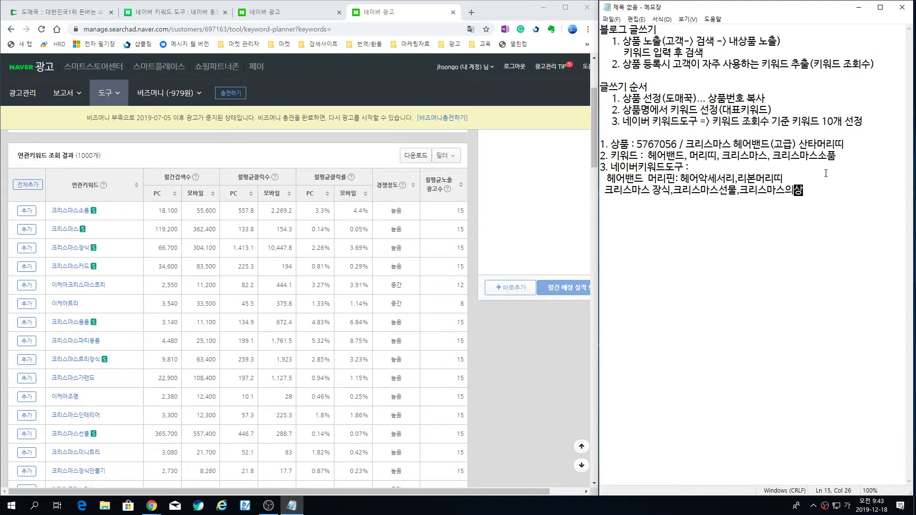
pyautogui.click(844, 159)
pyautogui.write(', 용품')
# Bring up the Domeggook product page and add the heading "4. 키워드 정리" at the end of the notes.
pyautogui.click(72, 12)
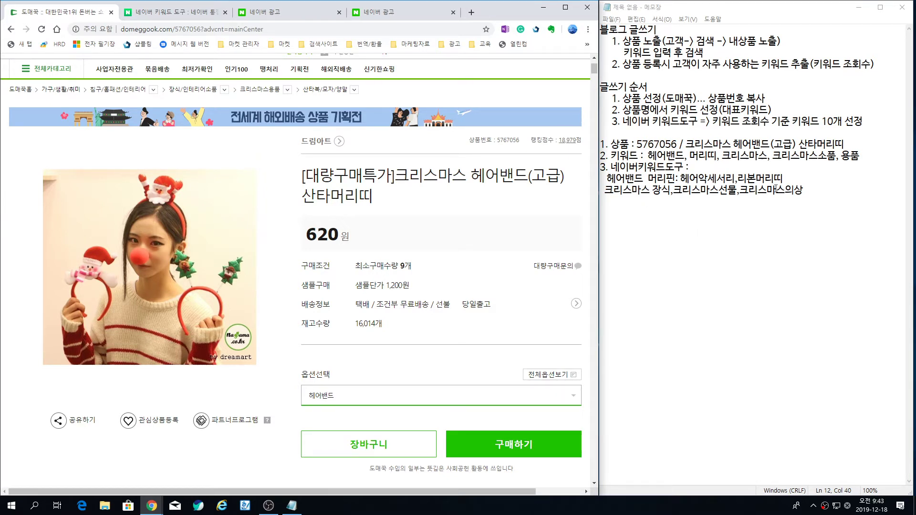
pyautogui.click(823, 193)
pyautogui.press('Return')
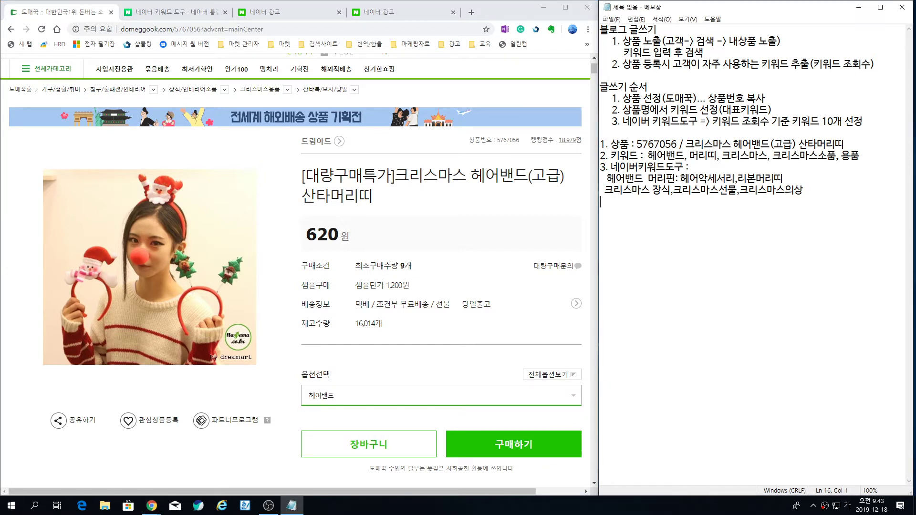
pyautogui.write('4. 키워드 정리')
pyautogui.press('Return')
# Copy the keyword list from the "2. 키워드" line and paste it under the "4. 키워드 정리" heading.
pyautogui.moveTo(648, 155); pyautogui.dragTo(862, 162)
pyautogui.press('BackSpace')
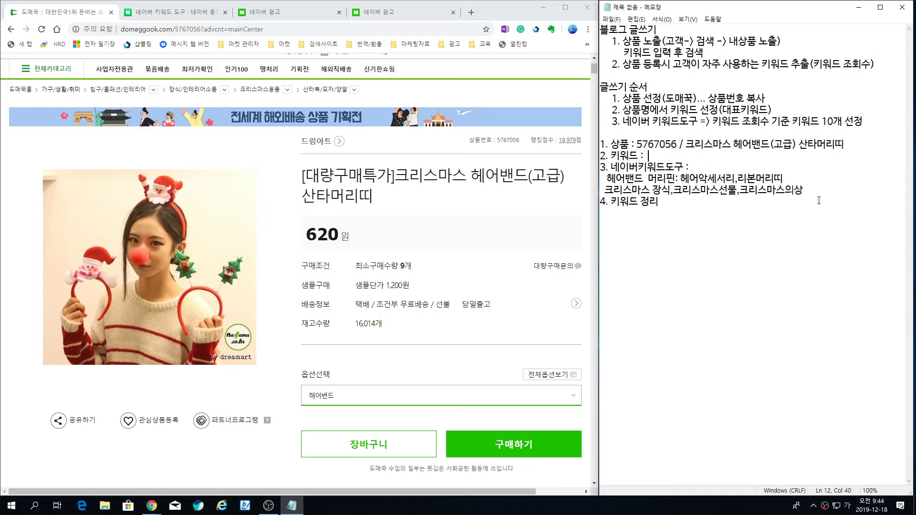
pyautogui.hotkey('ctrl', 'z')
pyautogui.hotkey('ctrl', 'c')
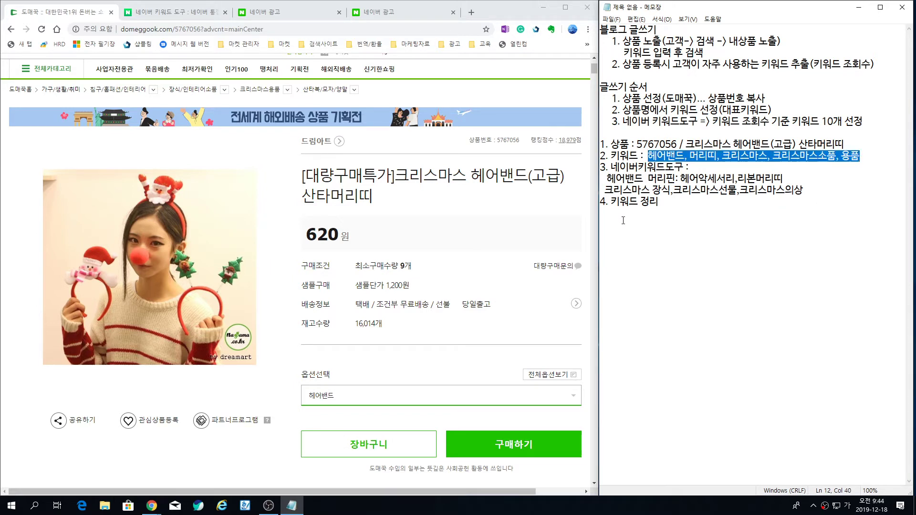
pyautogui.click(623, 219)
pyautogui.hotkey('ctrl', 'v')
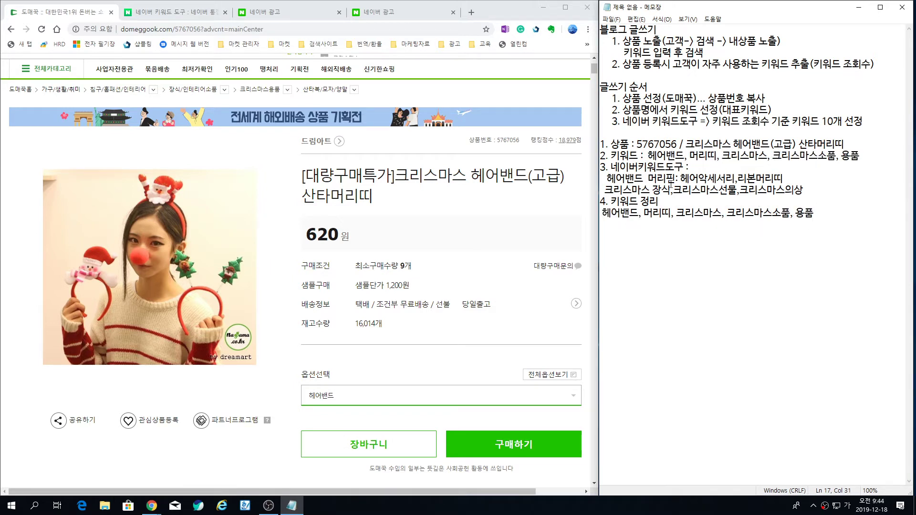
# Copy 헤어악세서리,리본머리띠 from the 헤어밴드 line onto a new line below the pasted keywords.
pyautogui.moveTo(680, 178); pyautogui.dragTo(785, 179)
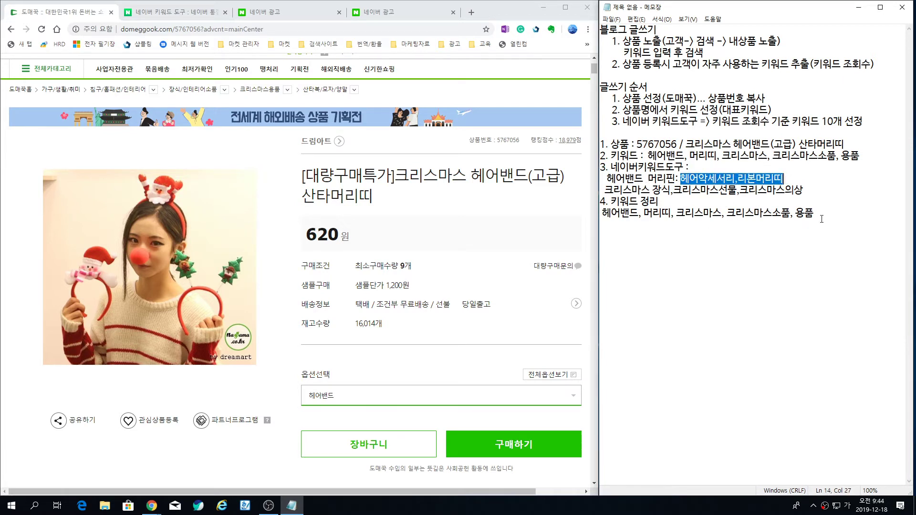
pyautogui.hotkey('ctrl', 'c')
pyautogui.click(822, 220)
pyautogui.press('Return')
pyautogui.hotkey('ctrl', 'v')
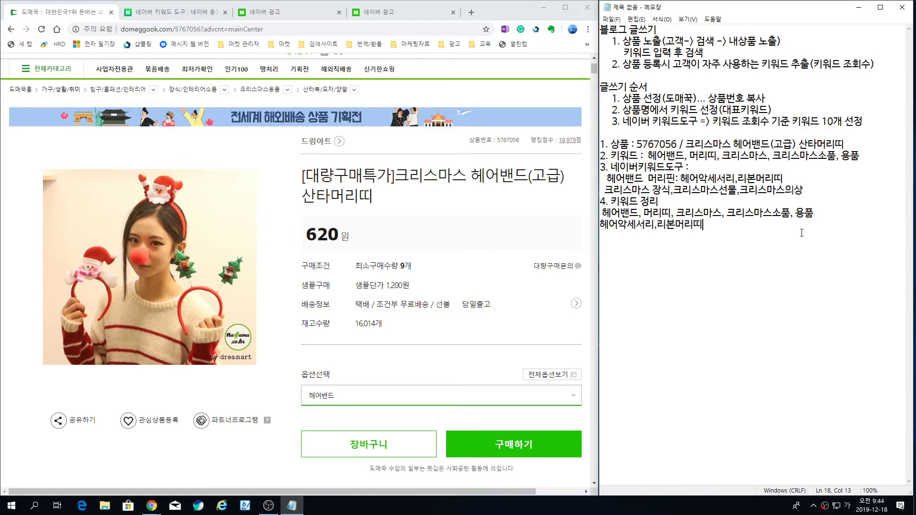
# Copy 크리스마스 장식,크리스마스선물,크리스마스의상 and append it after 리본머리띠 with a comma.
pyautogui.moveTo(605, 189); pyautogui.dragTo(663, 201)
pyautogui.click(663, 201)
pyautogui.moveTo(605, 190); pyautogui.dragTo(807, 191)
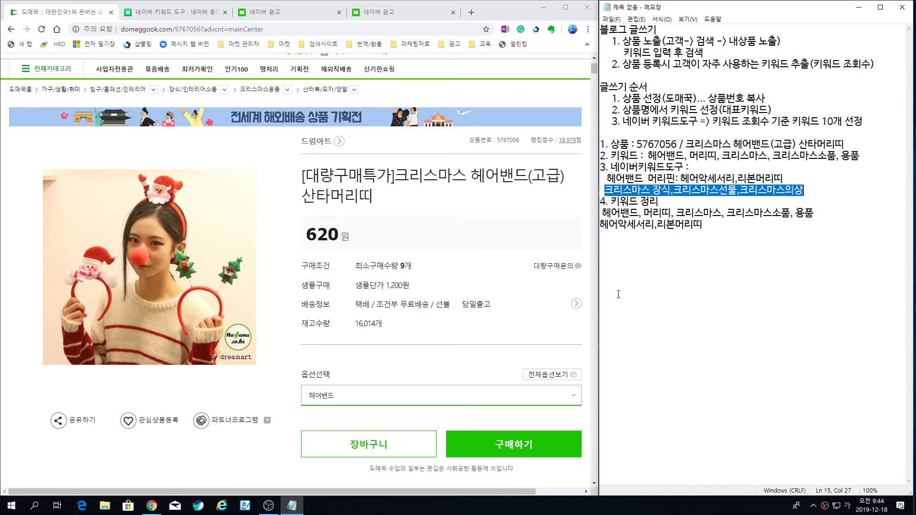
pyautogui.click(605, 239)
pyautogui.click(721, 231)
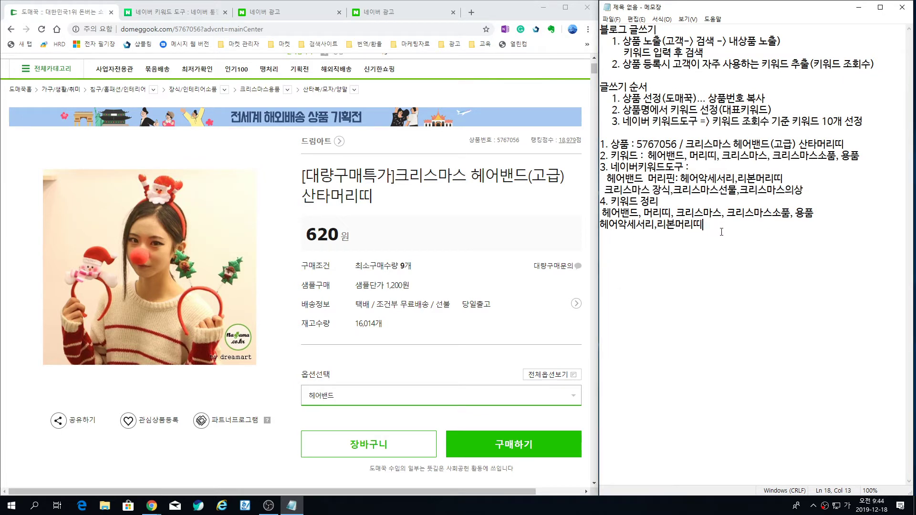
pyautogui.write(',')
pyautogui.hotkey('ctrl', 'v')
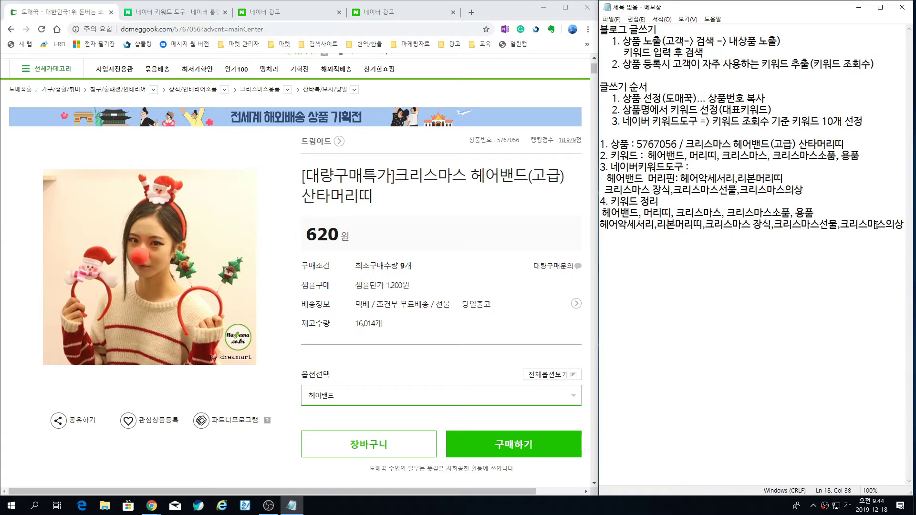
# Indent the two keyword lines slightly under the "4. 키워드 정리" heading.
pyautogui.click(603, 212)
pyautogui.press('BackSpace')
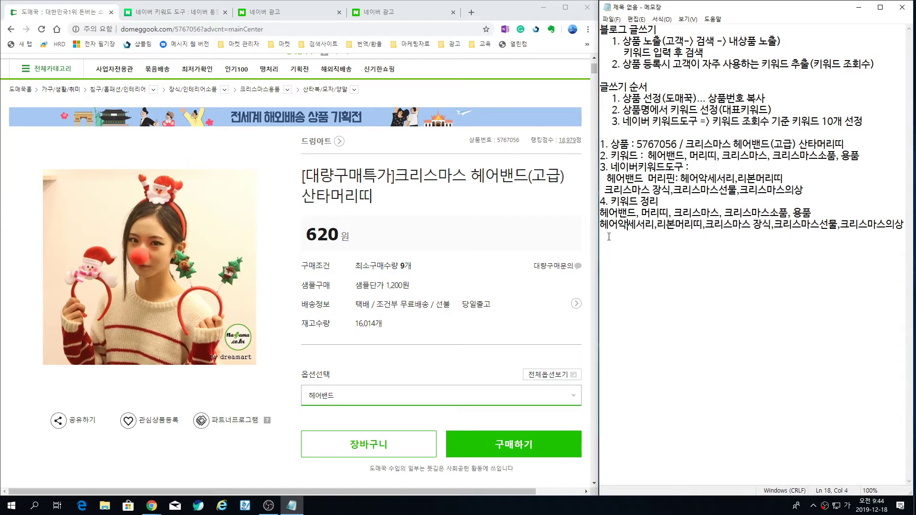
pyautogui.click(601, 213)
pyautogui.press('Tab')
pyautogui.press('Tab')
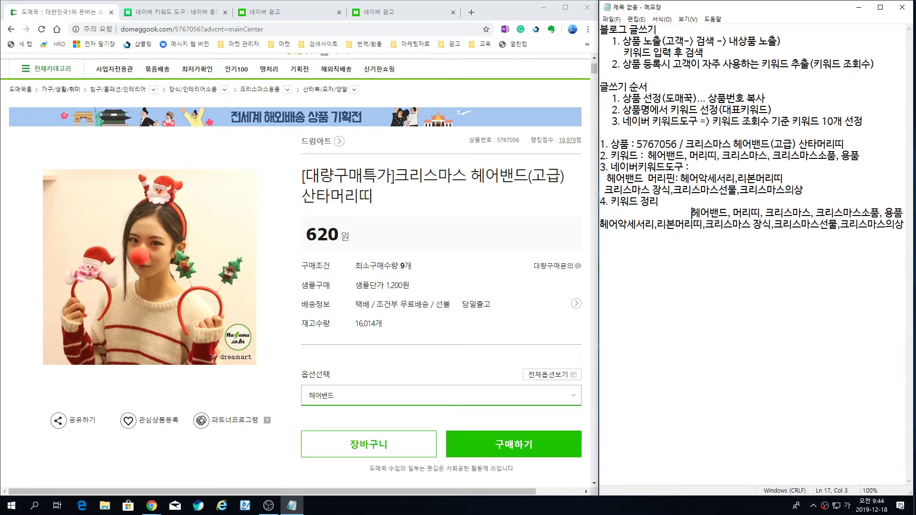
pyautogui.press('BackSpace')
pyautogui.press('BackSpace')
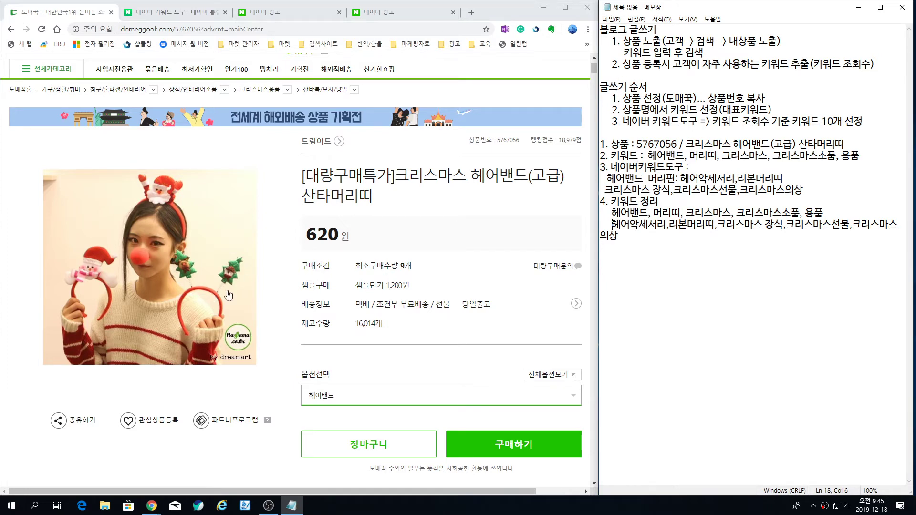
pyautogui.scroll(-4, 289, 223)
pyautogui.scroll(-8, 287, 219)
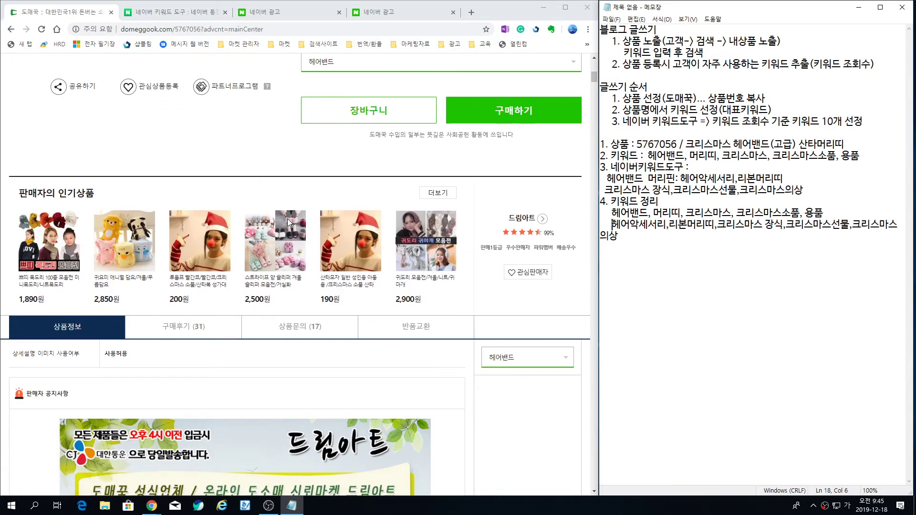
pyautogui.scroll(3, 334, 228)
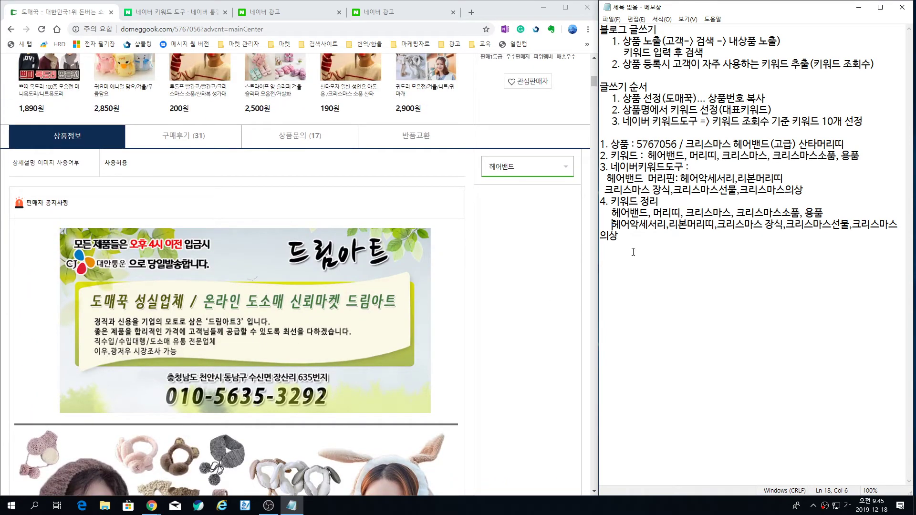
# Add the heading "5. 블로그 글쓰기 순서" below the keyword list, separated by a blank line.
pyautogui.click(631, 237)
pyautogui.press('Return')
pyautogui.press('Return')
pyautogui.write('5. 궁')
pyautogui.write('쓰기')
pyautogui.write('순')
pyautogui.write('서')
pyautogui.click(612, 259)
pyautogui.write('블로그')
pyautogui.click(714, 259)
pyautogui.press('Return')
# Write the post outline "텍스트 + 이미지 + 텍스트 +이미지 +텍스트 + 이미지" under heading 5.
pyautogui.write('텍슽')
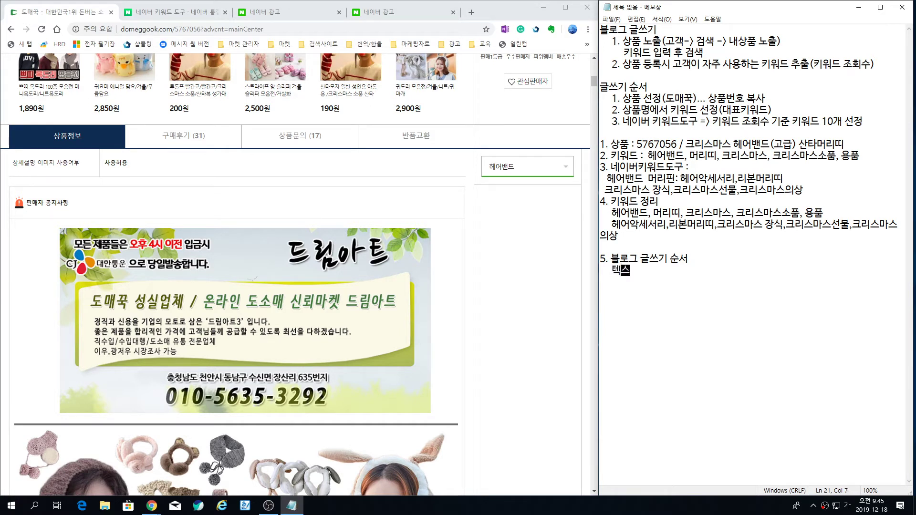
pyautogui.write('트 ')
pyautogui.write('+ 이미지 ')
pyautogui.write('+텍스')
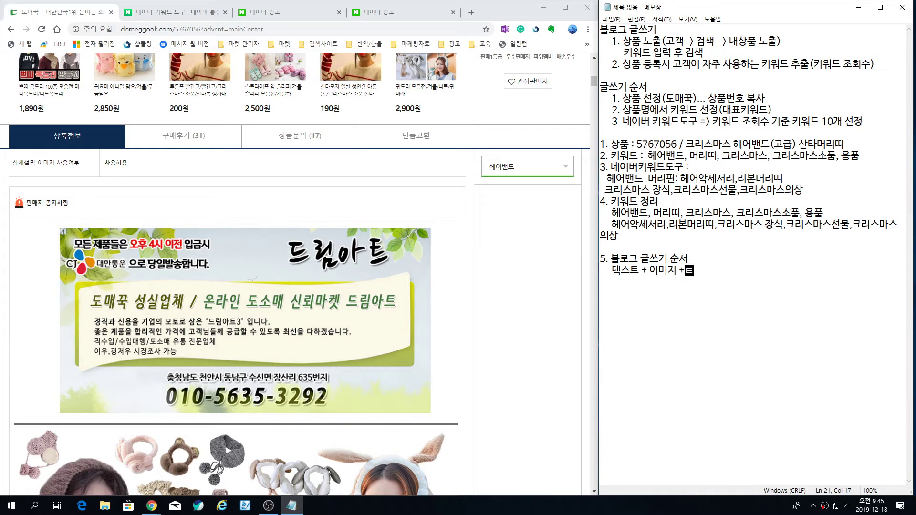
pyautogui.write('트 +이미지 +텍스')
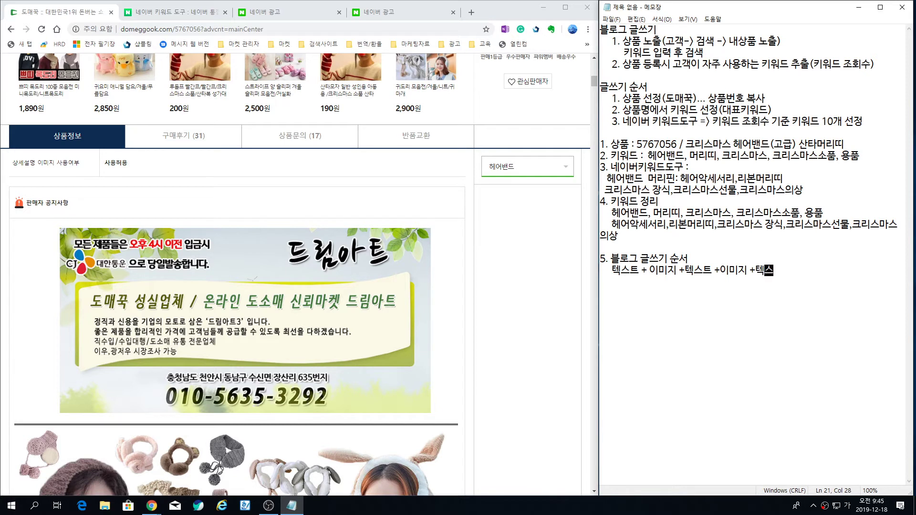
pyautogui.write('트 + ㅇ이미지')
pyautogui.press('Right')
pyautogui.moveTo(615, 272); pyautogui.dragTo(743, 271)
pyautogui.click(685, 272)
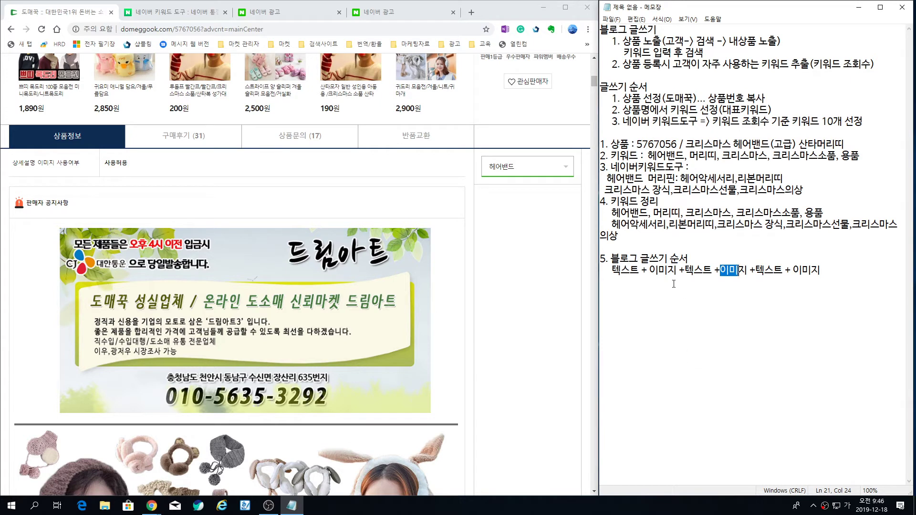
pyautogui.click(685, 271)
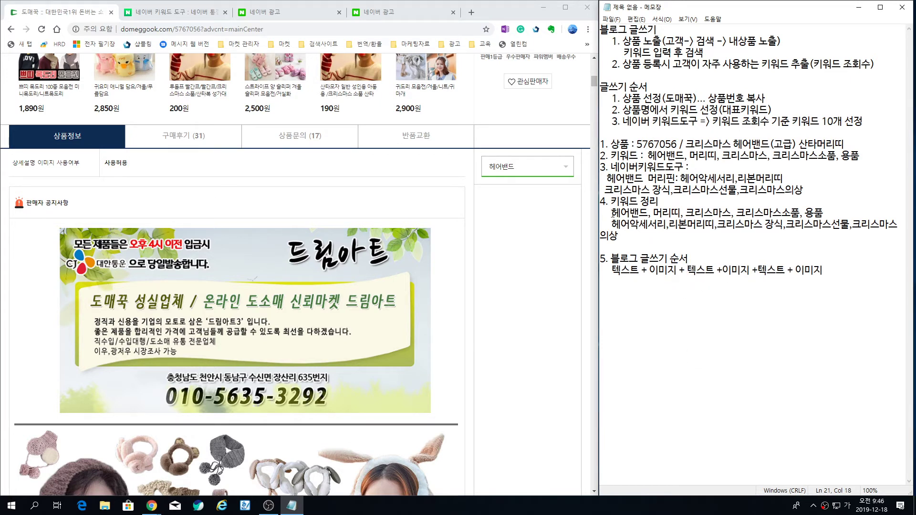
pyautogui.hotkey('shift', 'Left')
pyautogui.hotkey('shift', 'Left')
# Add the heading "6. 이미지 캡쳐" below the outline, separated by a blank line.
pyautogui.click(833, 271)
pyautogui.write('미지 ㅋㅊ')
# Look through the product page past the seller's other items for the Christmas headband's own description and photos.
pyautogui.scroll(-7, 461, 200)
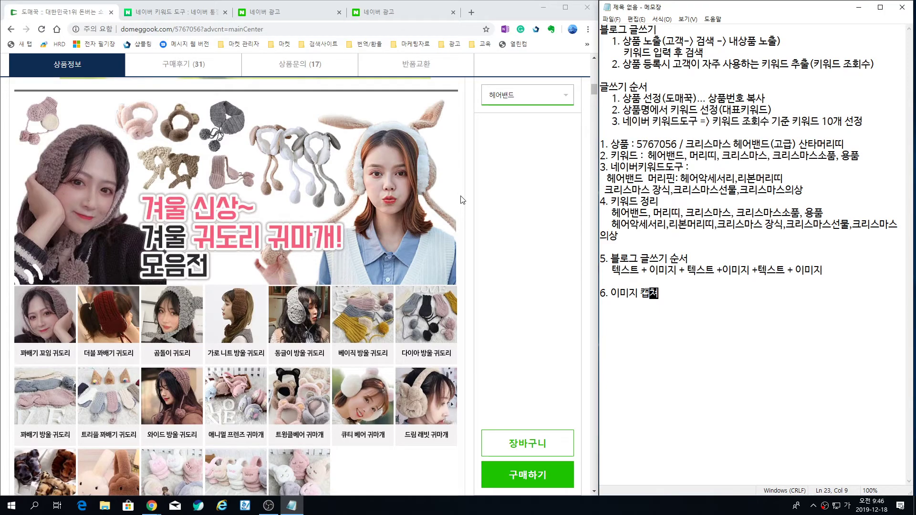
pyautogui.scroll(-16, 461, 199)
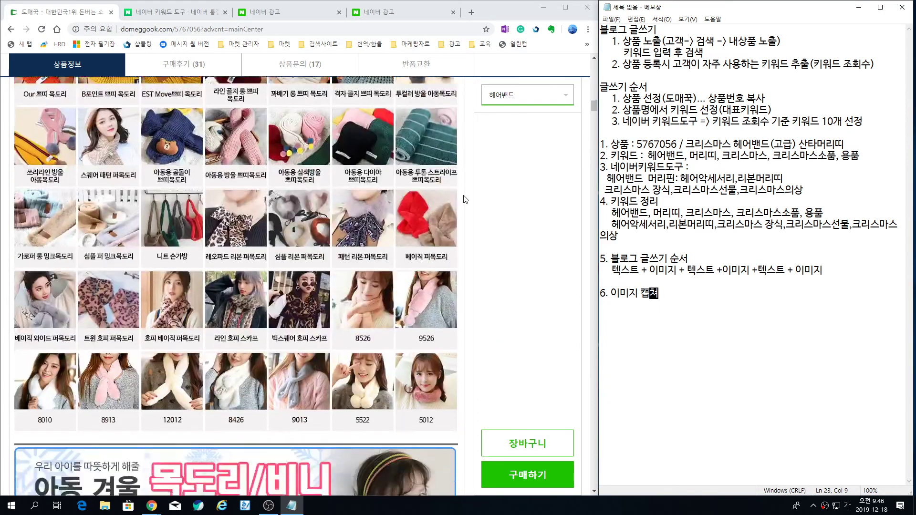
pyautogui.scroll(-16, 466, 200)
pyautogui.scroll(12, 465, 199)
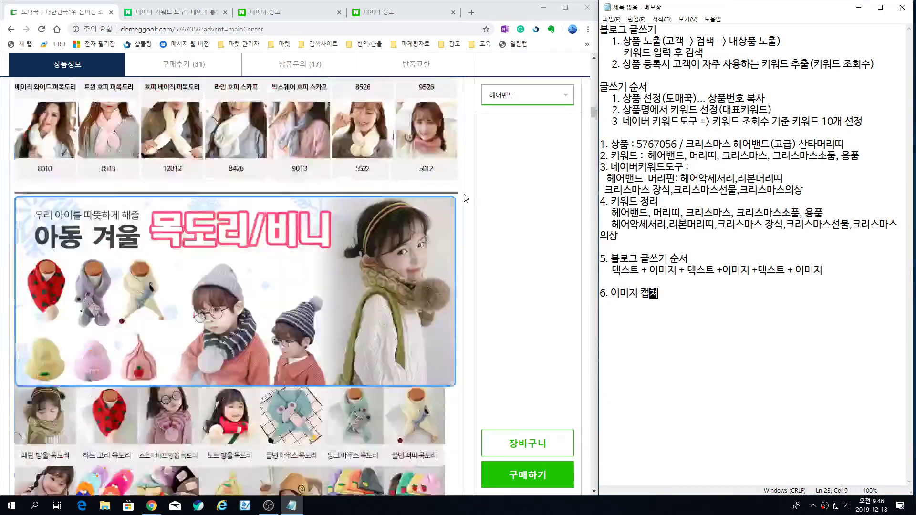
pyautogui.scroll(15, 465, 200)
pyautogui.scroll(-2, 444, 147)
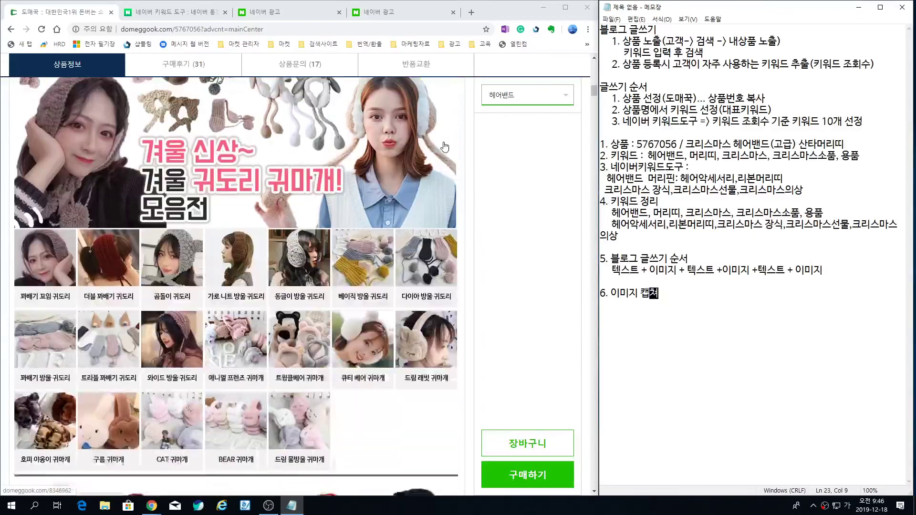
pyautogui.scroll(-10, 444, 146)
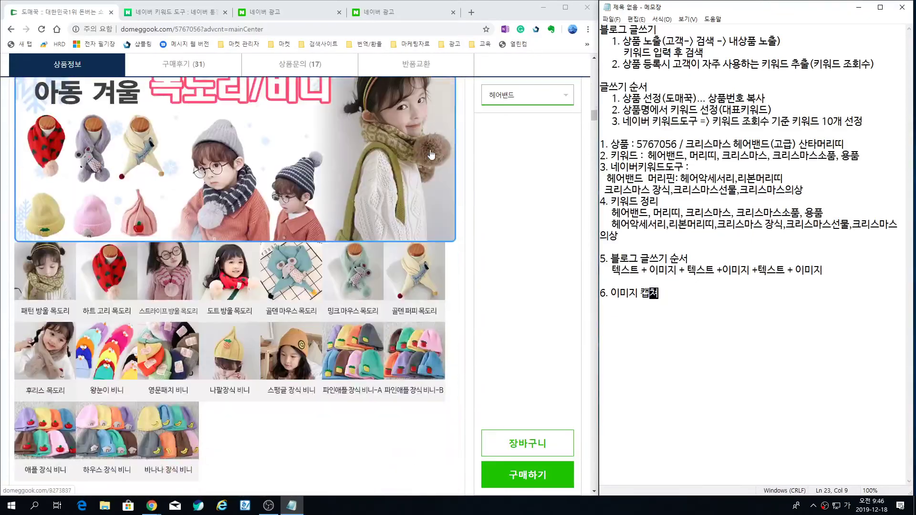
pyautogui.scroll(-20, 431, 154)
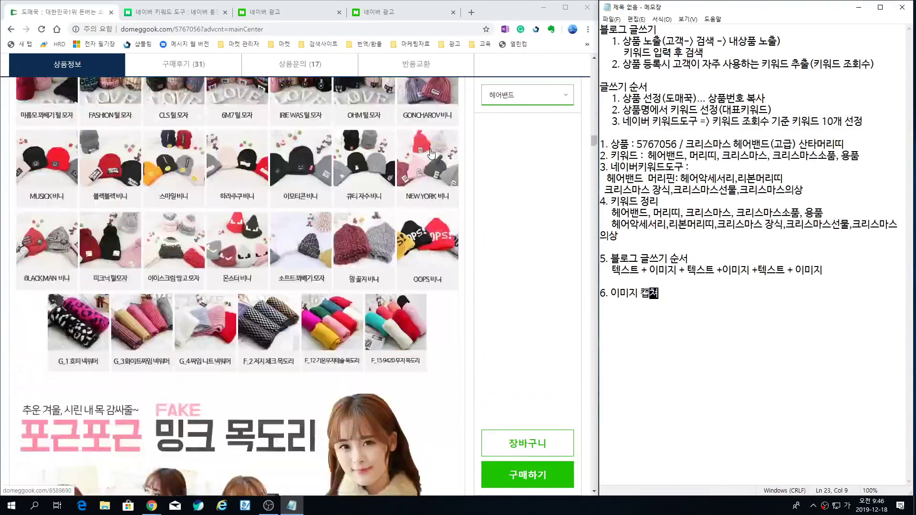
pyautogui.scroll(-20, 431, 154)
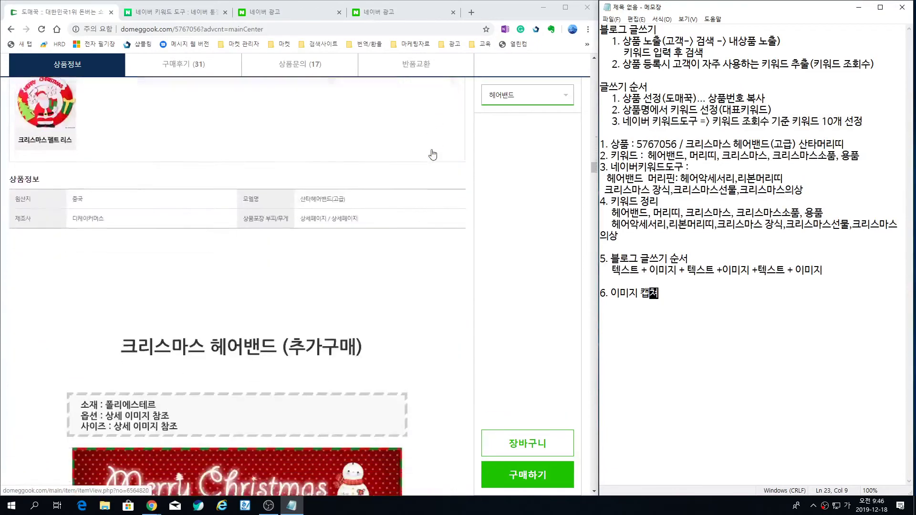
pyautogui.scroll(-5, 433, 154)
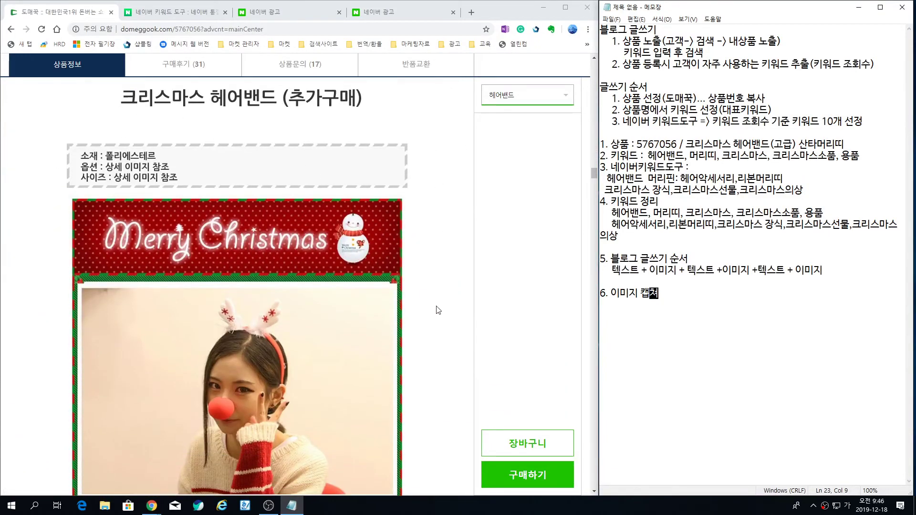
pyautogui.scroll(-3, 420, 337)
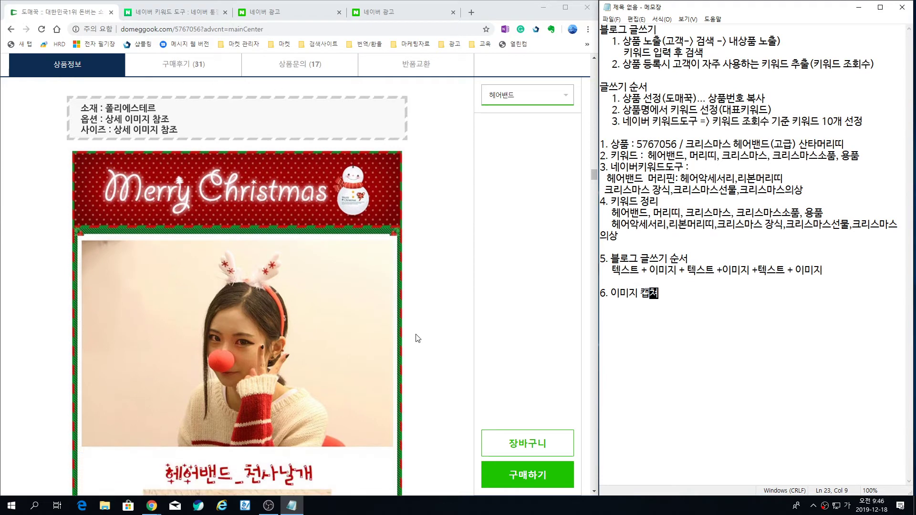
# Add "(픽픽)" after the heading "6. 이미지 캡쳐" in the notes.
pyautogui.scroll(2, 421, 337)
pyautogui.write('(픽픽')
# Capture the Merry Christmas banner with the model photo below it as a region of about 694 x 632 pixels using PicPick.
pyautogui.scroll(-1, 277, 309)
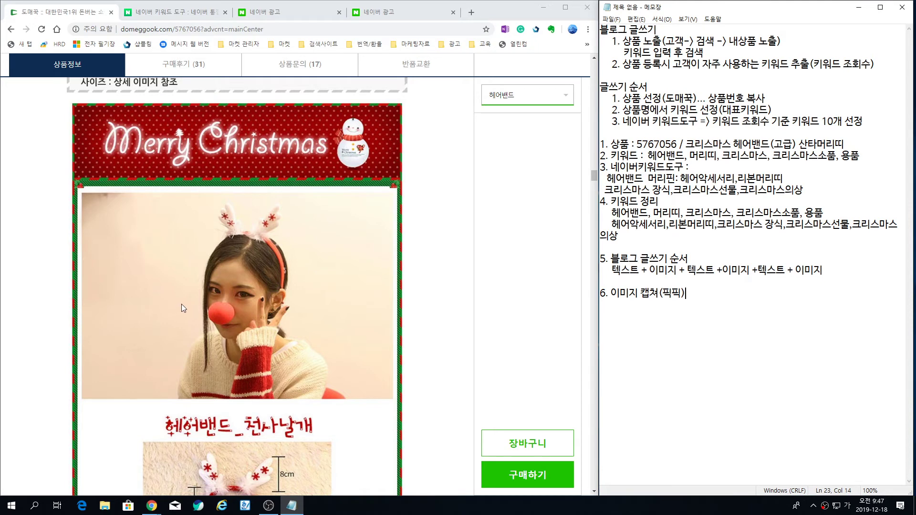
pyautogui.press('shift+Print')
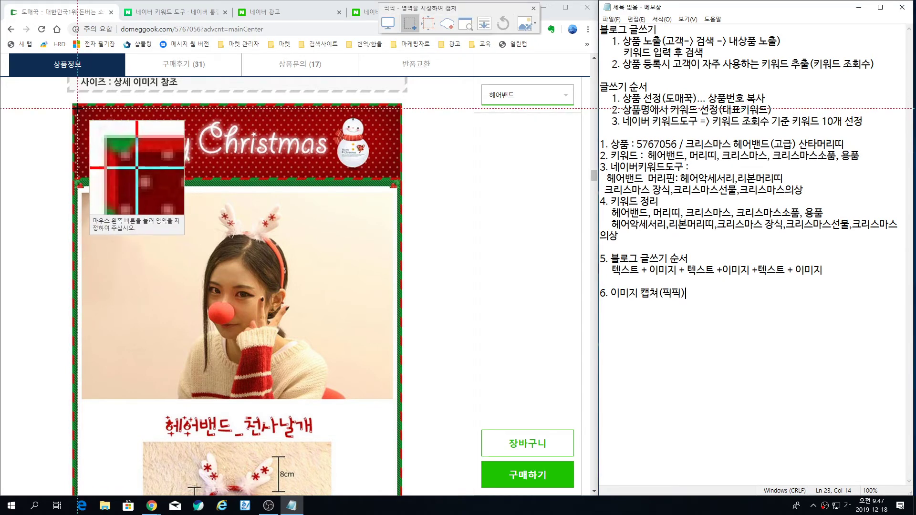
pyautogui.moveTo(72, 102); pyautogui.dragTo(401, 403)
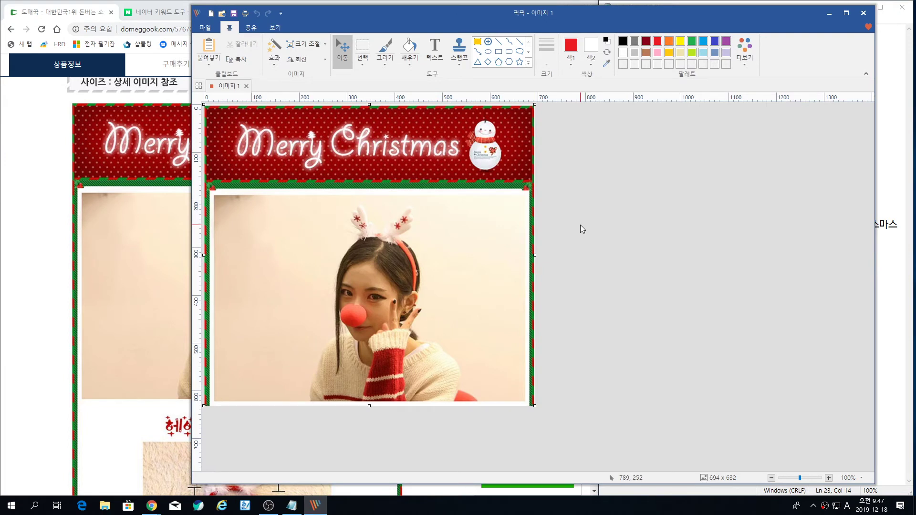
# Start saving the captured banner image and create a folder named "블로그 글쓰기" inside the 사진 folder.
pyautogui.rightClick(234, 86)
pyautogui.click(260, 125)
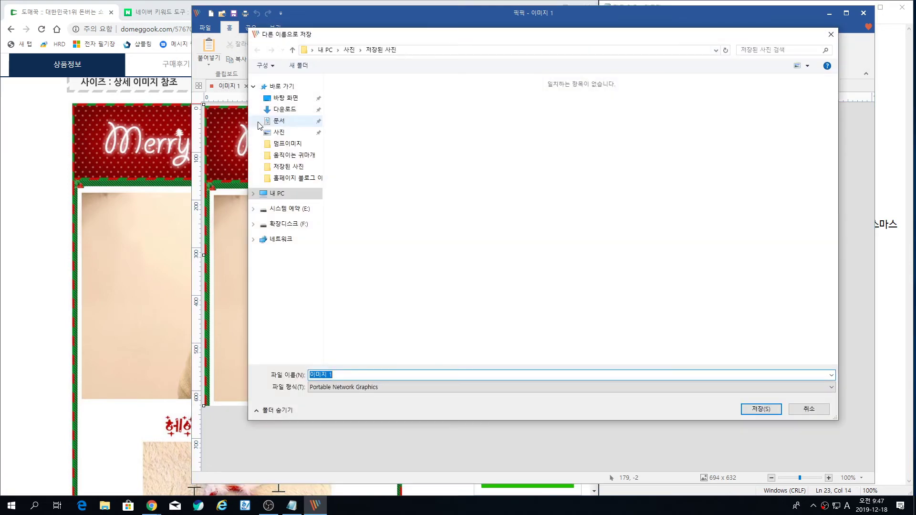
pyautogui.click(350, 50)
pyautogui.click(299, 65)
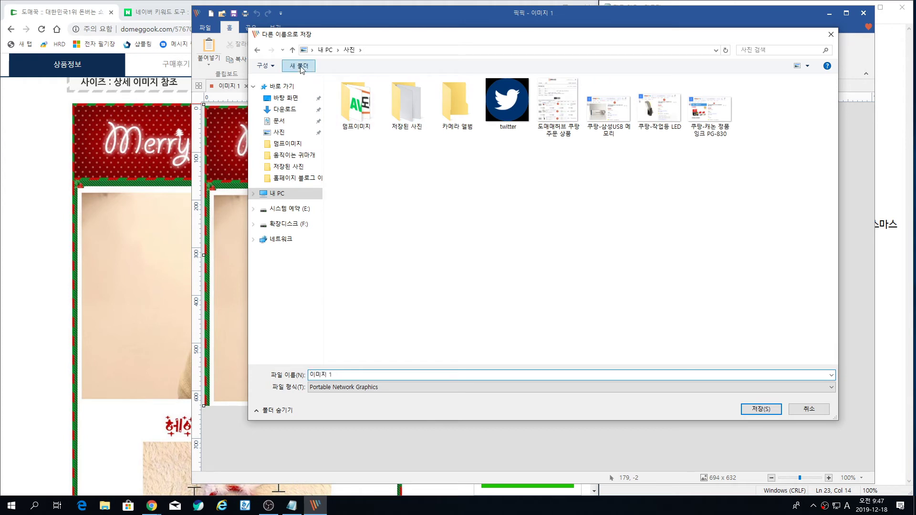
pyautogui.write('qmf')
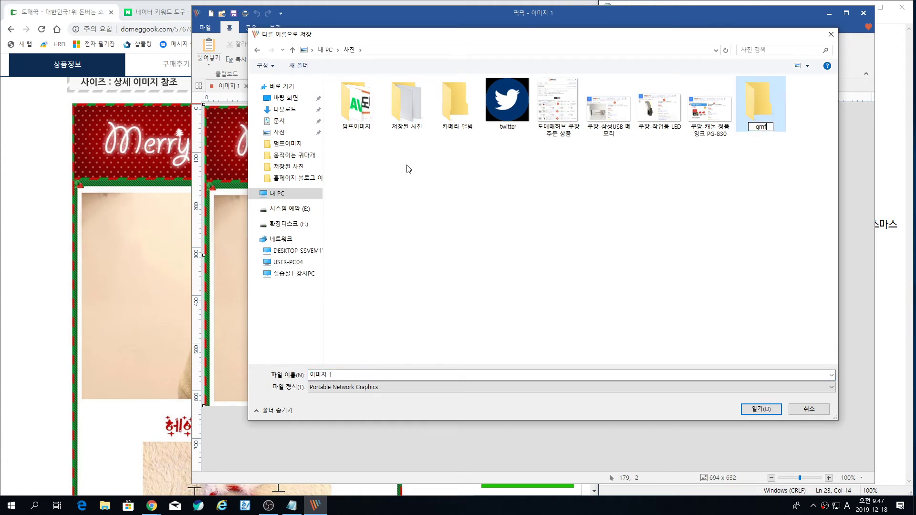
pyautogui.press('BackSpace')
pyautogui.press('BackSpace')
pyautogui.press('Hangul')
pyautogui.write('블로그 글쓰기')
pyautogui.press('Return')
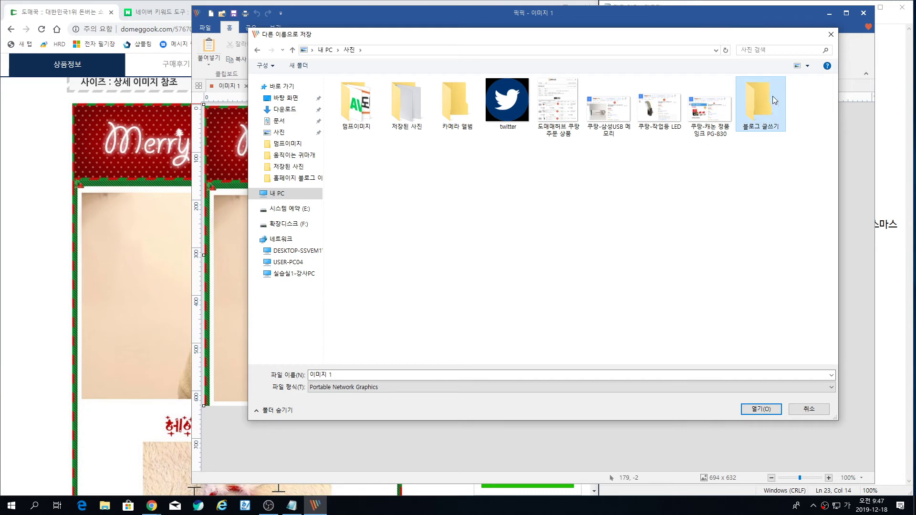
# Create a subfolder "크리스마스 머리띠" inside "블로그 글쓰기" and save the capture there as the PNG "이미지 1".
pyautogui.doubleClick(765, 105)
pyautogui.click(299, 65)
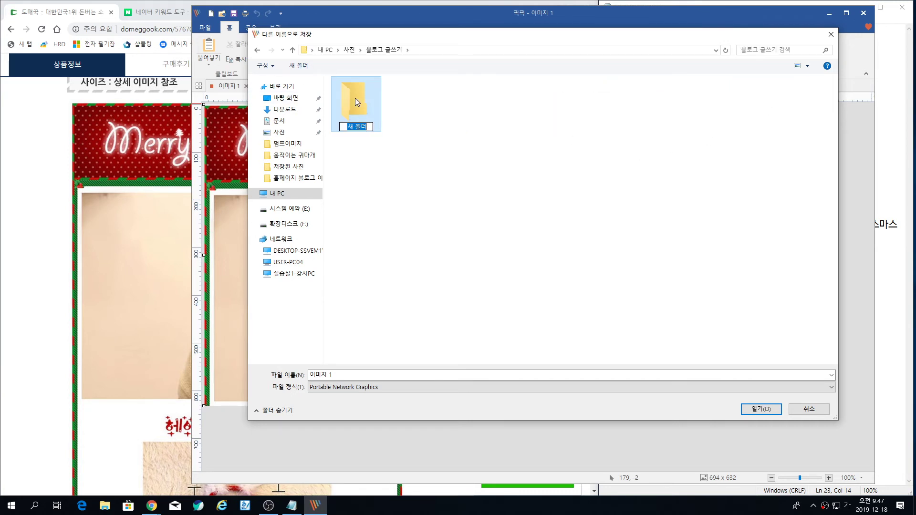
pyautogui.write('크리스마스 머리띠')
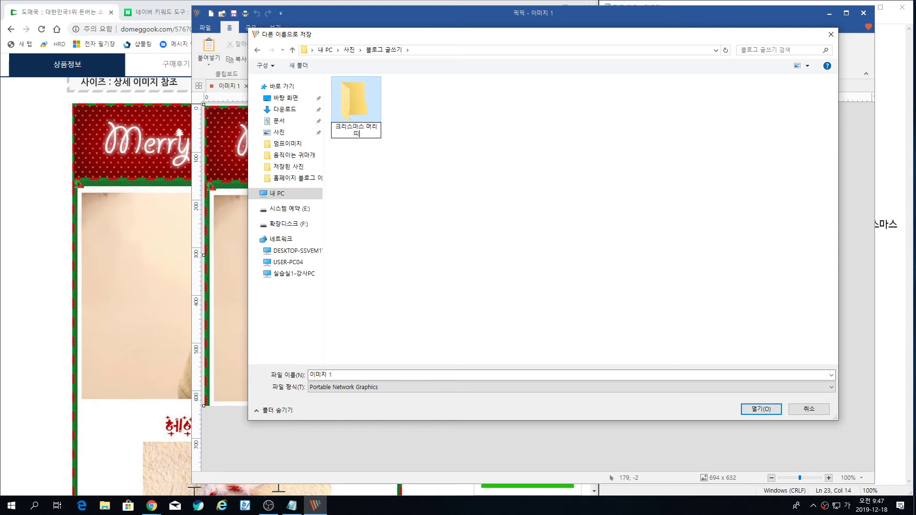
pyautogui.press('Return')
pyautogui.doubleClick(362, 104)
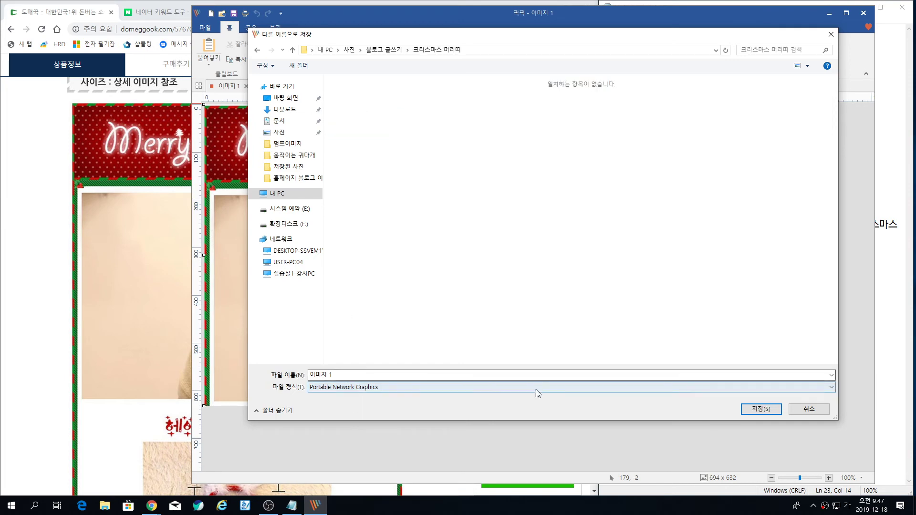
pyautogui.click(758, 408)
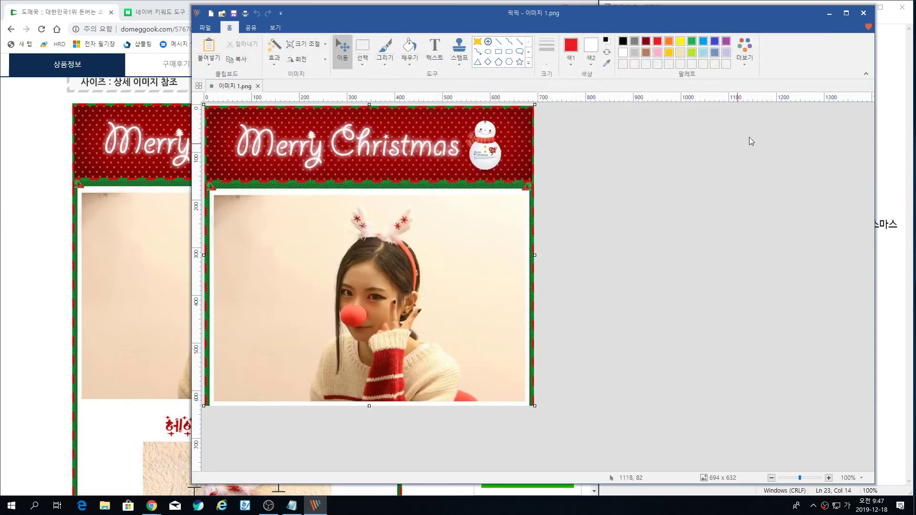
# Capture the "헤어밴드_천사날개" section, including the size photo and the two-headband photo, as a region of about 668 x 794 pixels.
pyautogui.click(30, 190)
pyautogui.scroll(-6, 343, 283)
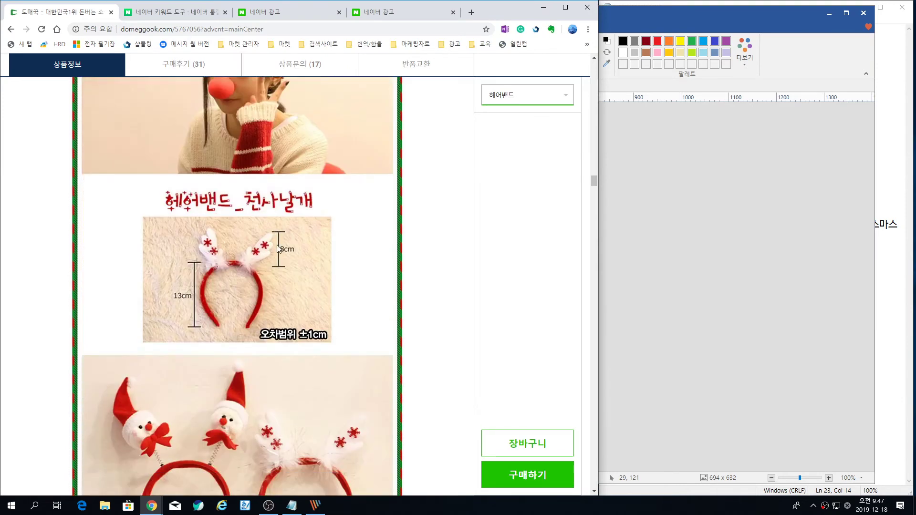
pyautogui.scroll(3, 343, 282)
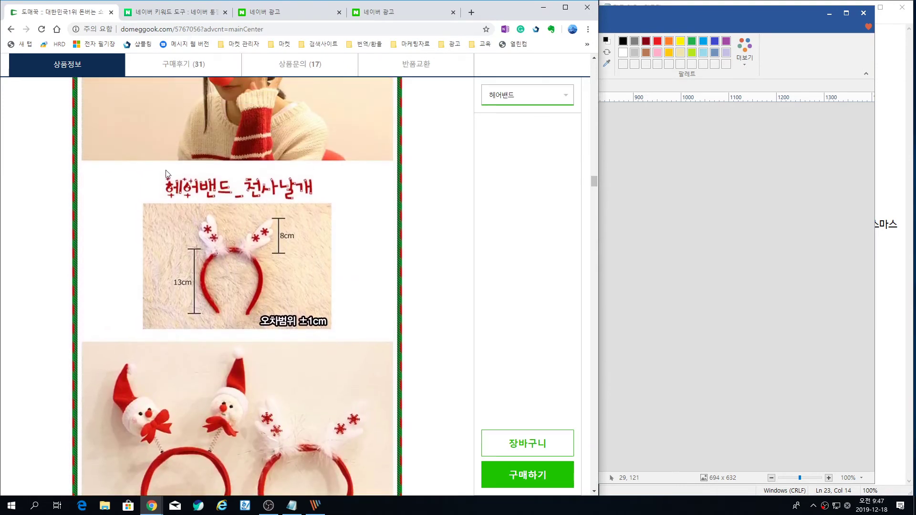
pyautogui.scroll(-2, 141, 310)
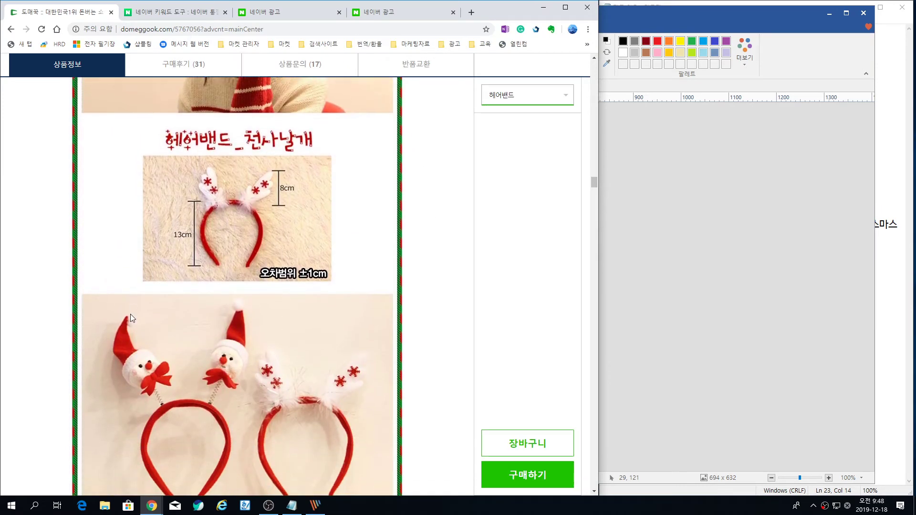
pyautogui.press('shift+Print')
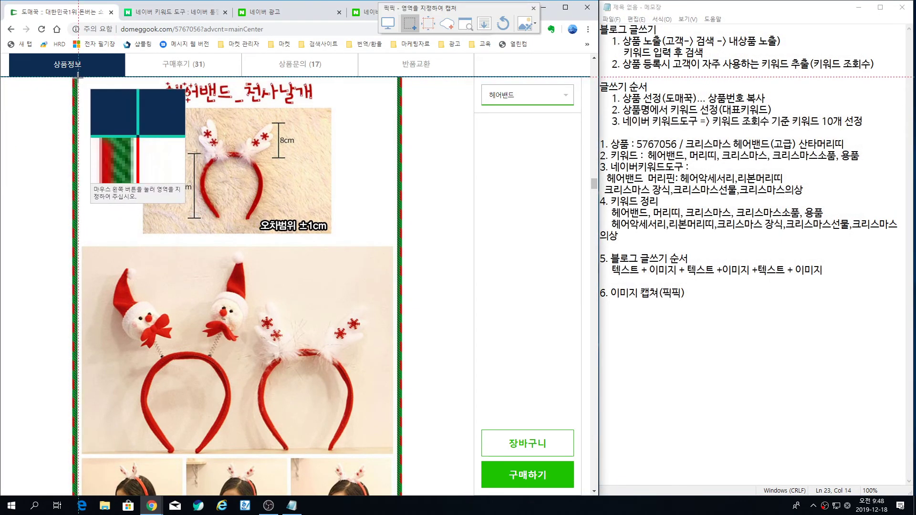
pyautogui.moveTo(78, 78); pyautogui.dragTo(396, 456)
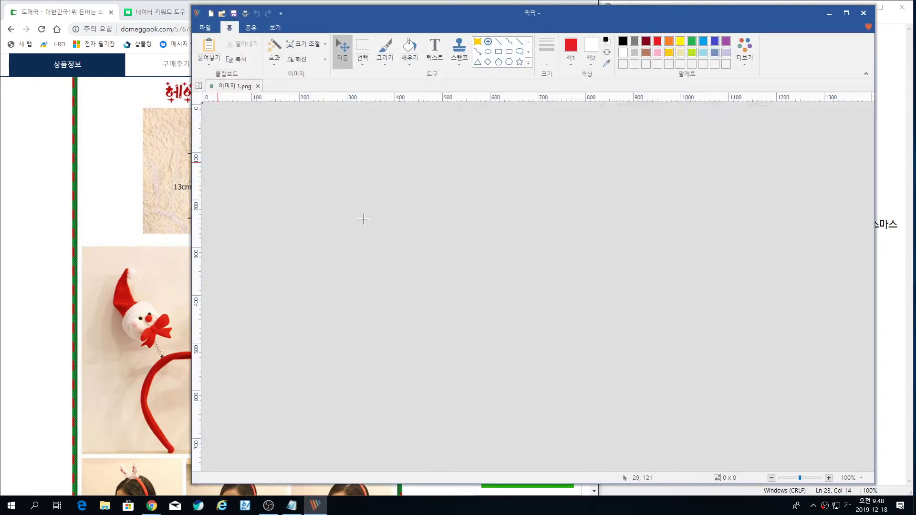
# Save the angel-wing headband capture as the PNG "이미지 2" in the "크리스마스 머리띠" folder.
pyautogui.rightClick(274, 86)
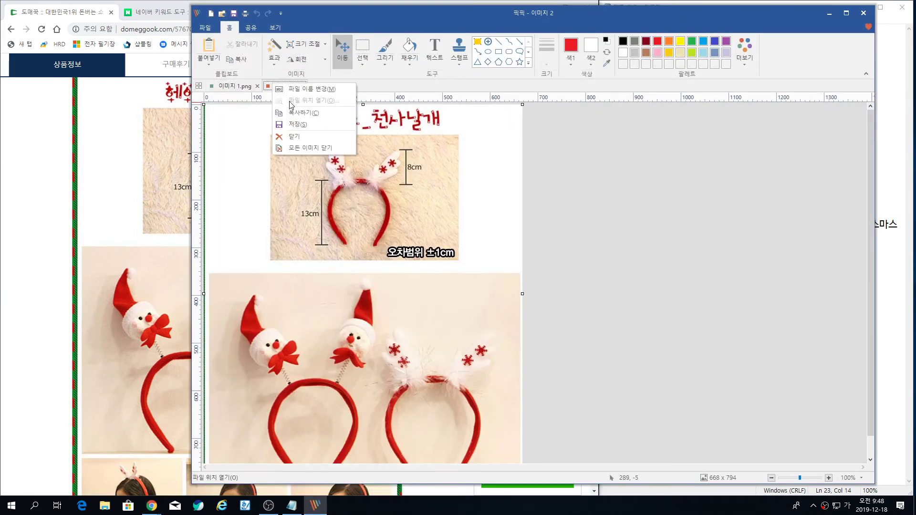
pyautogui.click(299, 125)
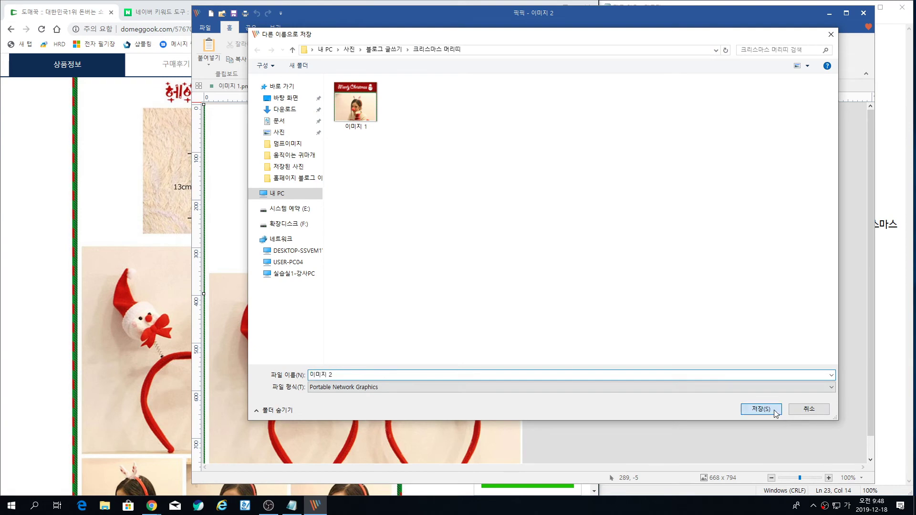
pyautogui.click(772, 409)
# Capture the "헤어밴드_산타" section with its size photo and the three-headband photo, about 664 x 814 pixels.
pyautogui.click(160, 260)
pyautogui.scroll(-9, 138, 220)
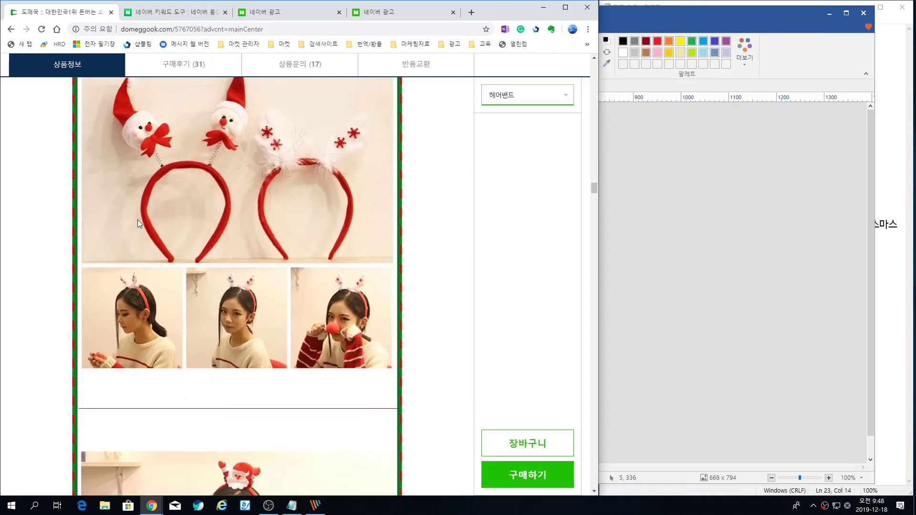
pyautogui.scroll(-5, 139, 219)
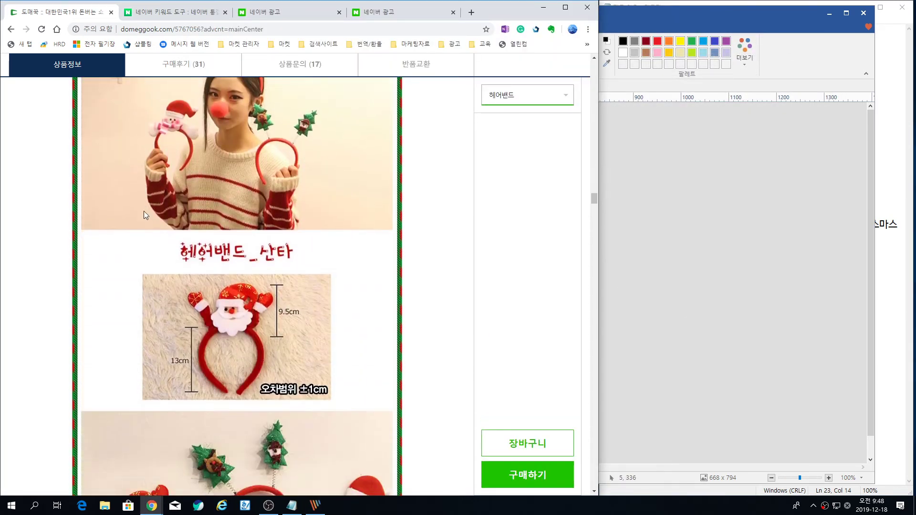
pyautogui.scroll(-2, 147, 213)
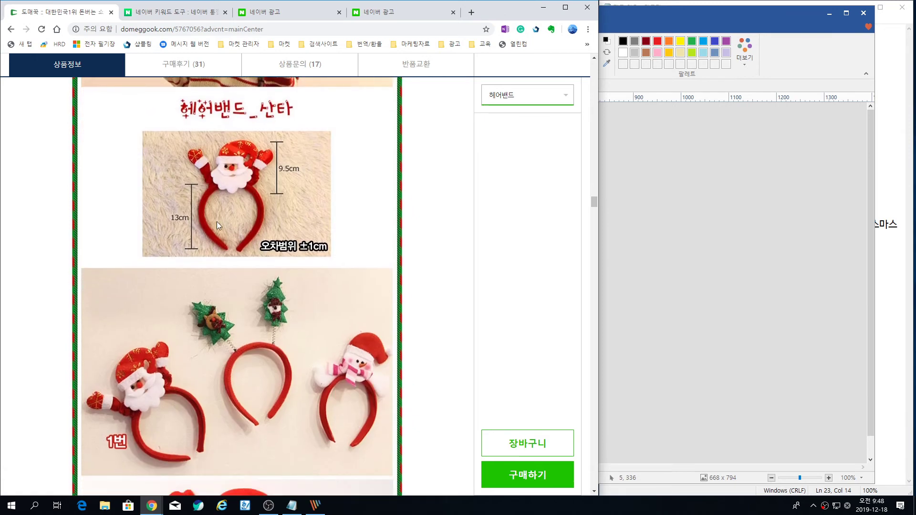
pyautogui.press('shift+Print')
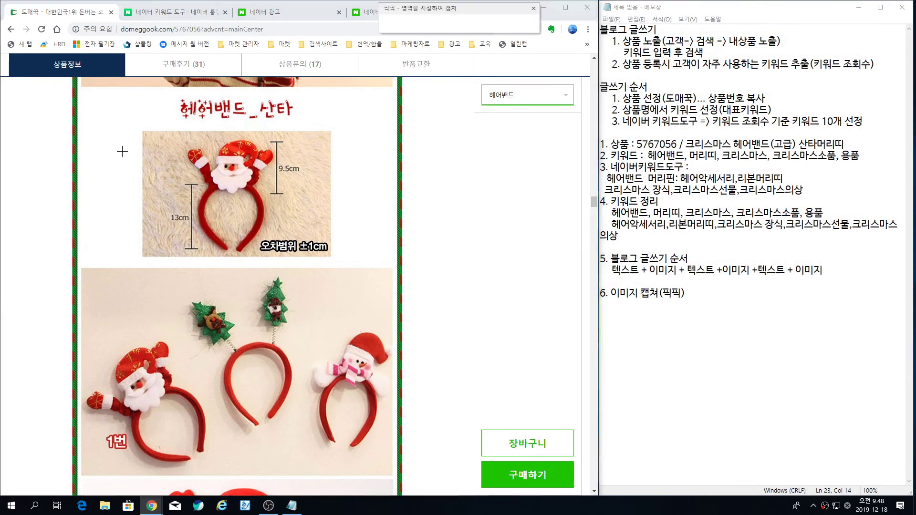
pyautogui.moveTo(77, 90); pyautogui.dragTo(394, 477)
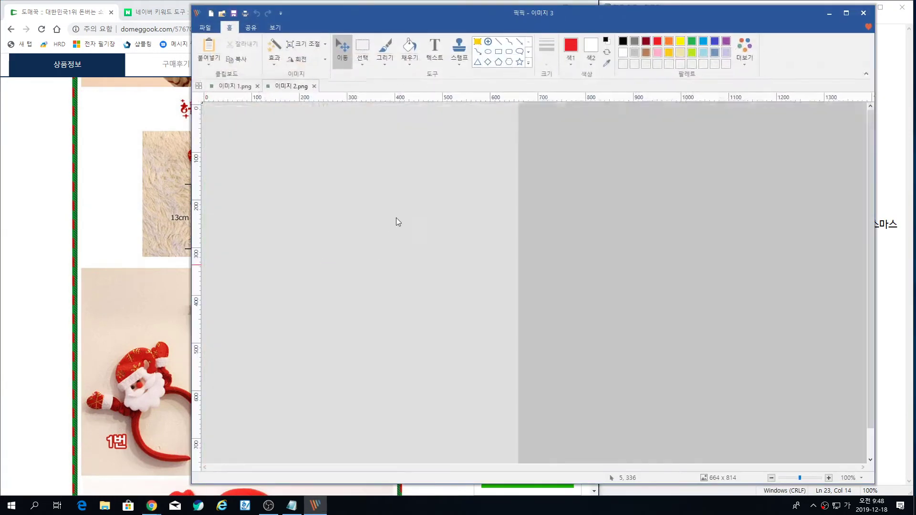
# Save the Santa headband capture as the PNG "이미지 3" in the "크리스마스 머리띠" folder.
pyautogui.rightClick(344, 86)
pyautogui.click(370, 126)
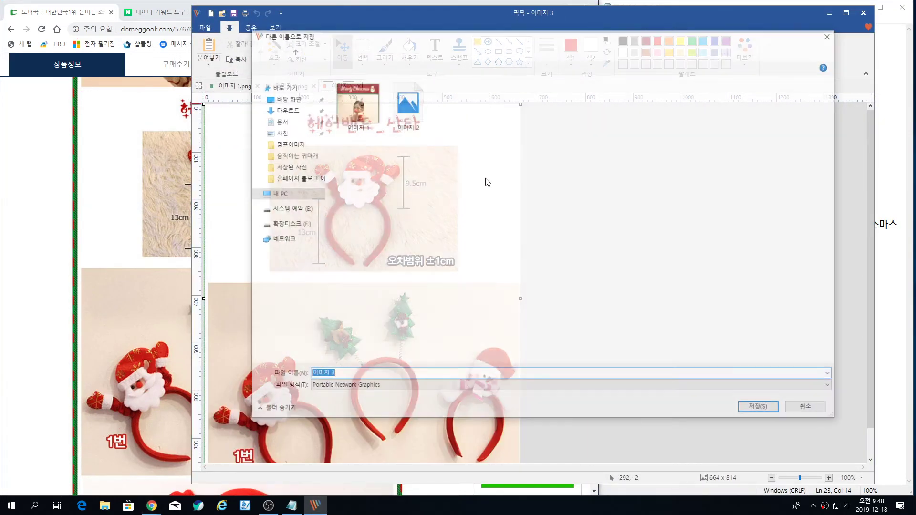
pyautogui.click(763, 410)
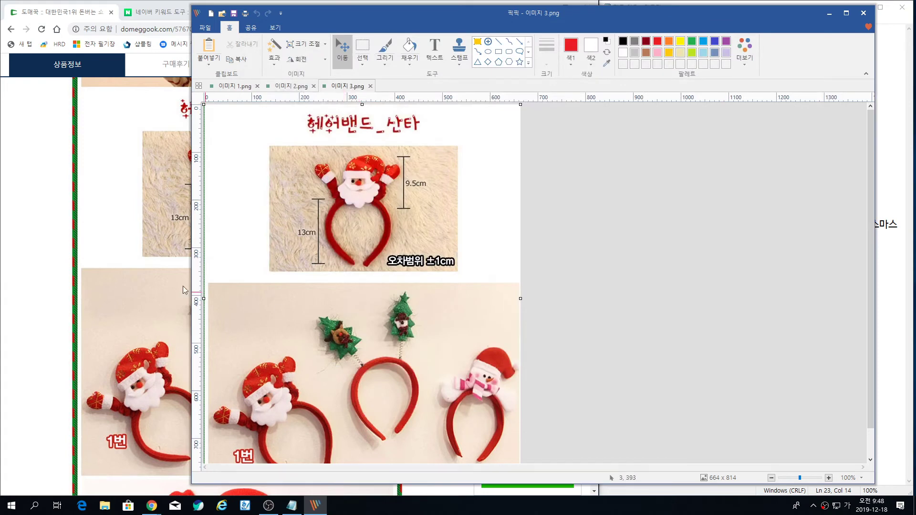
# Capture the model photo above the "헤어밴드_목도리 눈사람" heading on the product page as a region of about 669 x 446 pixels.
pyautogui.click(153, 283)
pyautogui.scroll(-6, 154, 286)
pyautogui.scroll(-10, 153, 288)
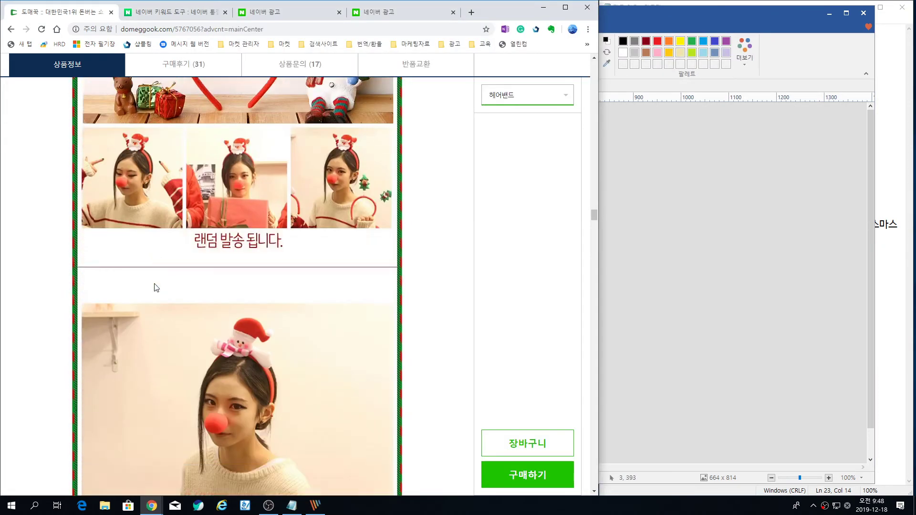
pyautogui.scroll(1, 154, 283)
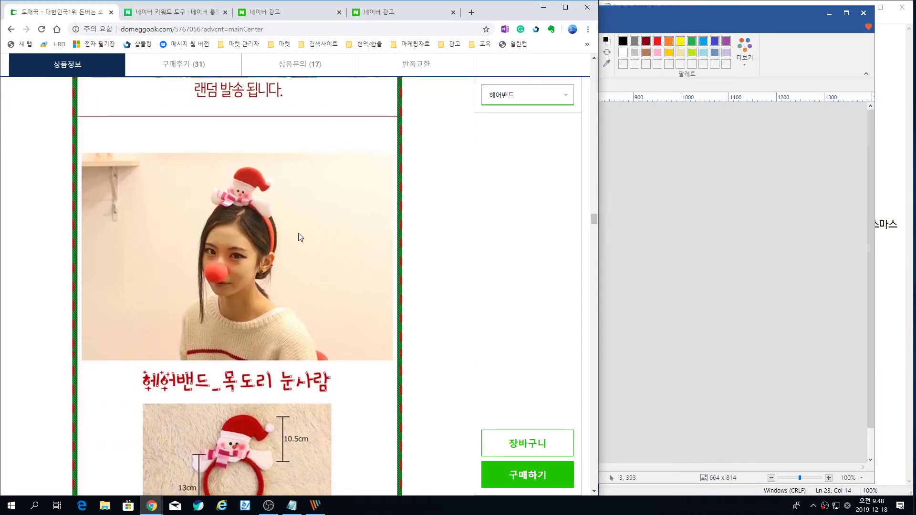
pyautogui.scroll(1, 297, 271)
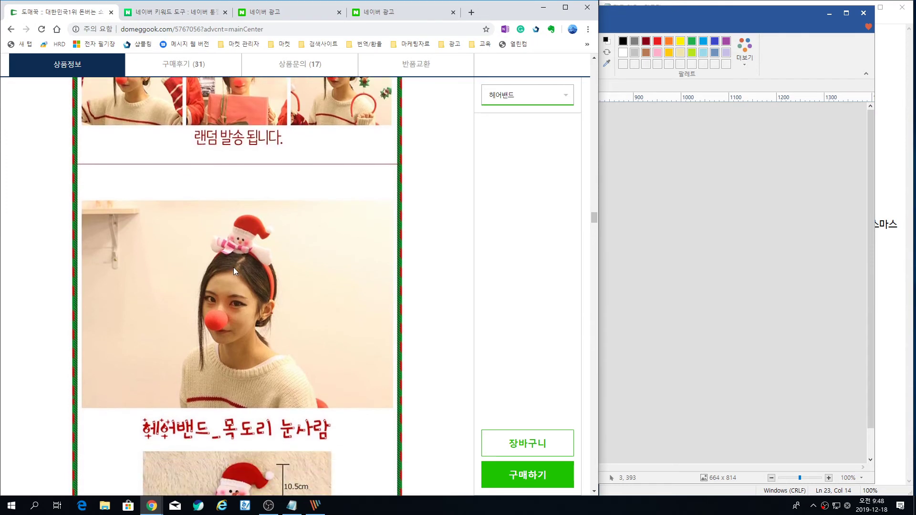
pyautogui.hotkey('ctrl', 'shift', 'r')
pyautogui.moveTo(77, 198)
pyautogui.mouseDown()
pyautogui.moveTo(370, 380)
pyautogui.moveTo(397, 411)
pyautogui.mouseUp()
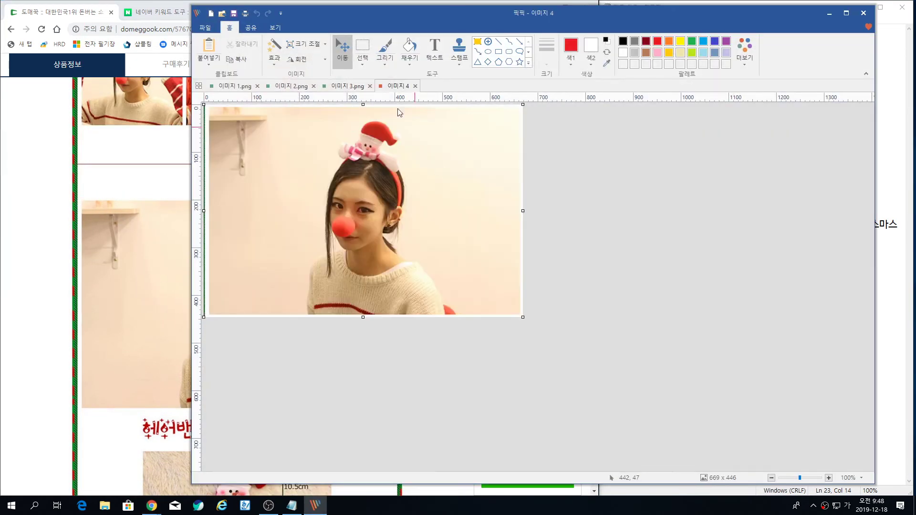
# Save the snowman headband model capture as the PNG "이미지 4" in the "크리스마스 머리띠" folder.
pyautogui.rightClick(390, 91)
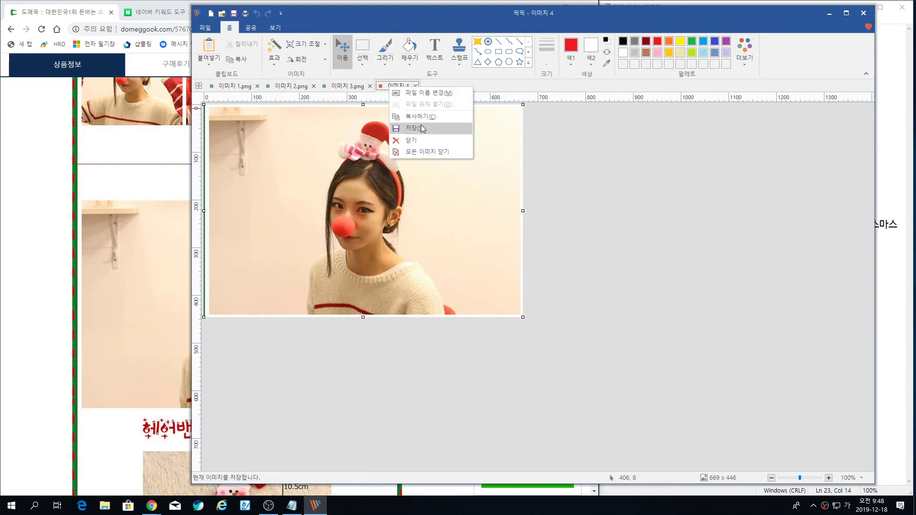
pyautogui.click(421, 124)
pyautogui.click(755, 413)
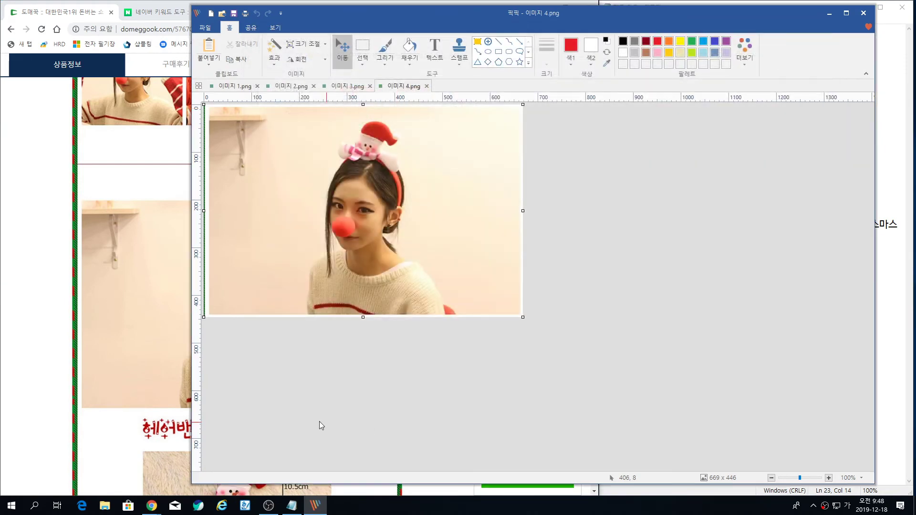
# Capture the grid of six scarf-snowman photos above "랜덤 발송 됩니다." as a region of about 644 x 429 pixels.
pyautogui.click(130, 427)
pyautogui.scroll(-6, 130, 420)
pyautogui.scroll(-9, 130, 417)
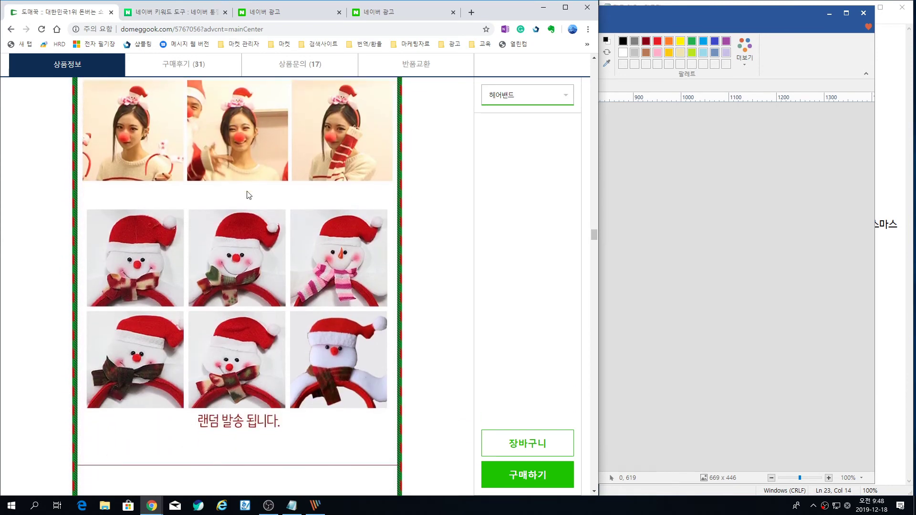
pyautogui.press('shift+Print')
pyautogui.moveTo(84, 207); pyautogui.dragTo(390, 413)
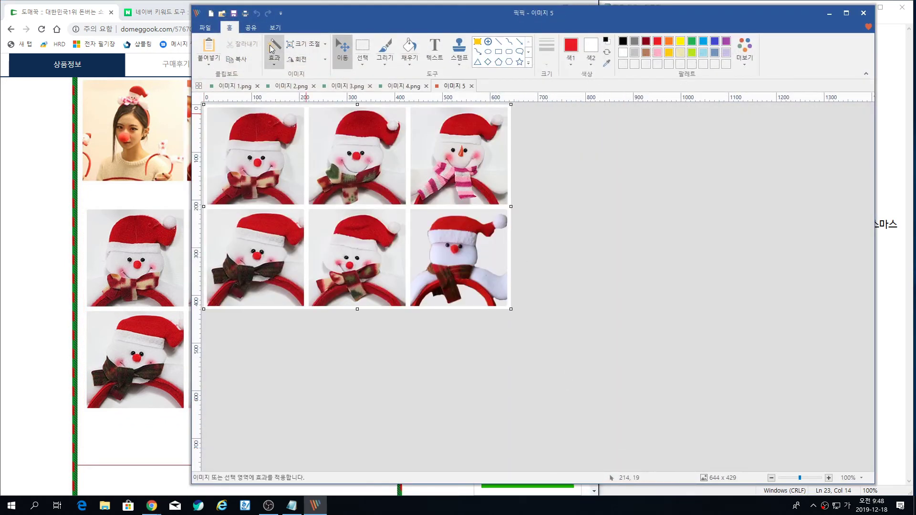
# Save the six-snowman grid capture as the PNG "이미지 5" in the "크리스마스 머리띠" folder.
pyautogui.rightClick(456, 86)
pyautogui.click(534, 144)
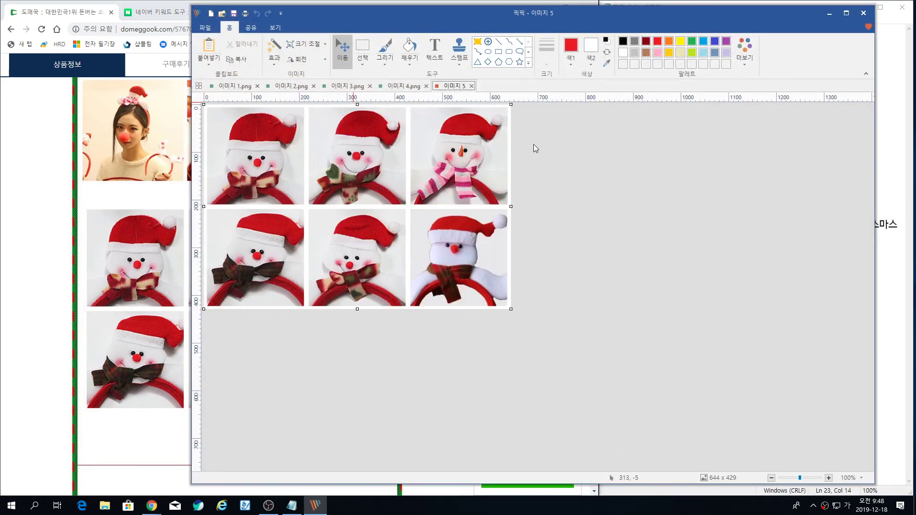
pyautogui.hotkey('ctrl', 's')
pyautogui.click(766, 411)
# Capture the photo of two snowman headbands above the "헤어밴드_쌍둥이 산타" section, about 660 x 447 pixels.
pyautogui.scroll(-1, 92, 405)
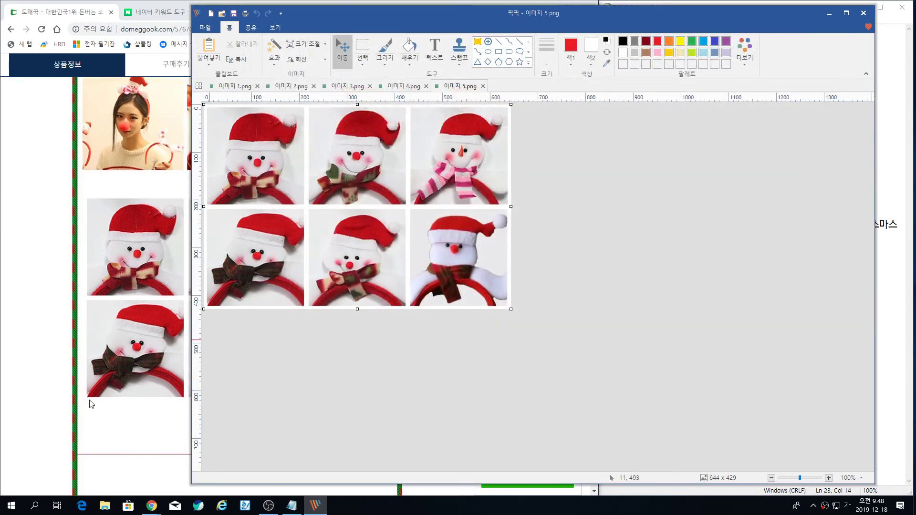
pyautogui.click(92, 404)
pyautogui.scroll(-14, 173, 368)
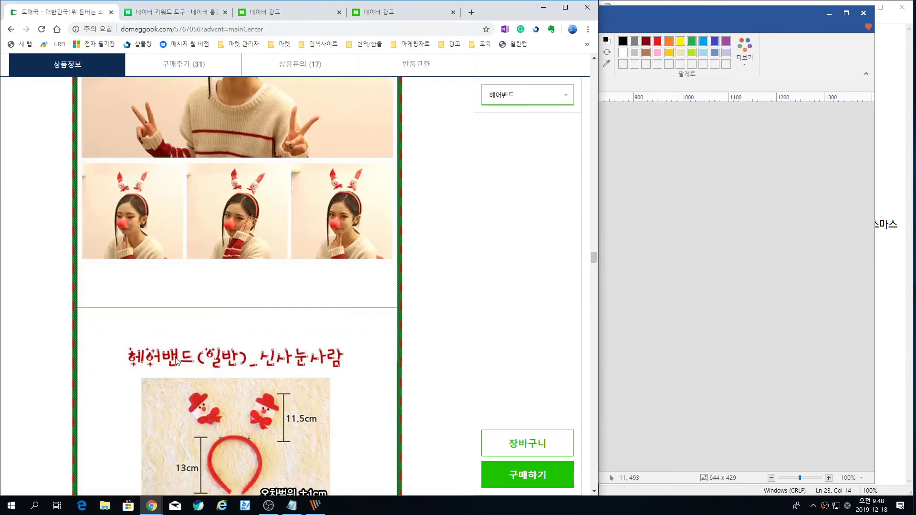
pyautogui.scroll(-20, 176, 362)
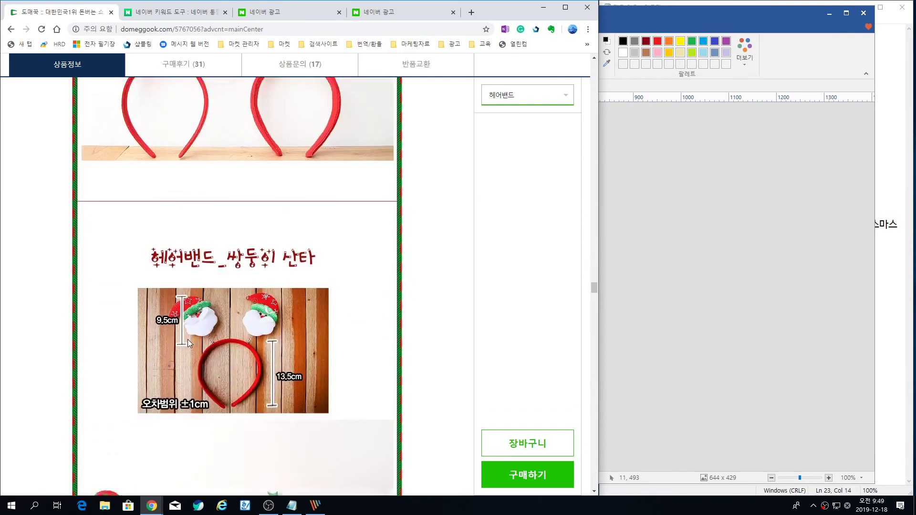
pyautogui.scroll(5, 188, 339)
pyautogui.press('shift+Print')
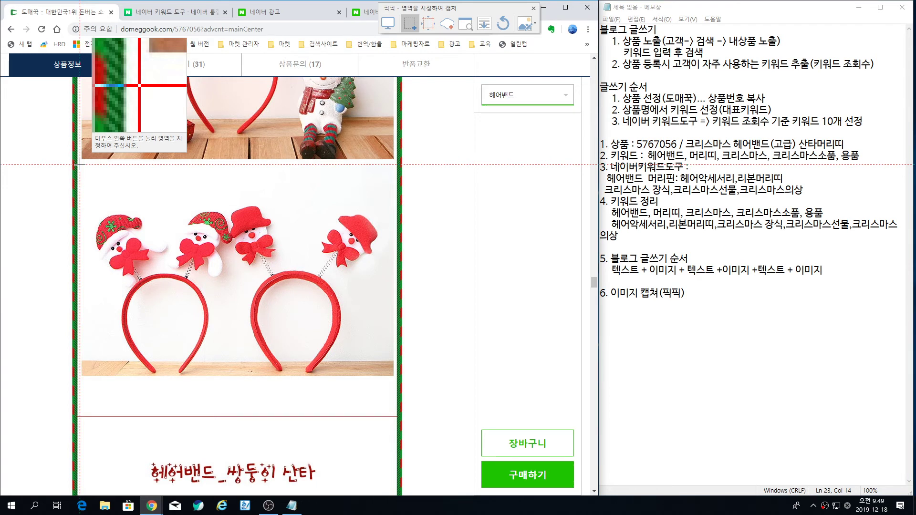
pyautogui.moveTo(79, 164); pyautogui.dragTo(395, 379)
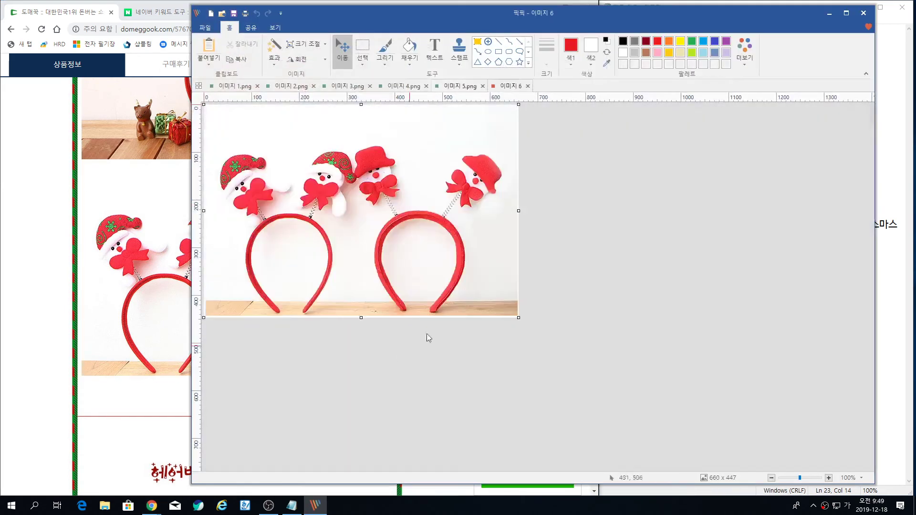
# Save the two-headband capture as the PNG "이미지 6" in the "크리스마스 머리띠" folder.
pyautogui.rightClick(509, 86)
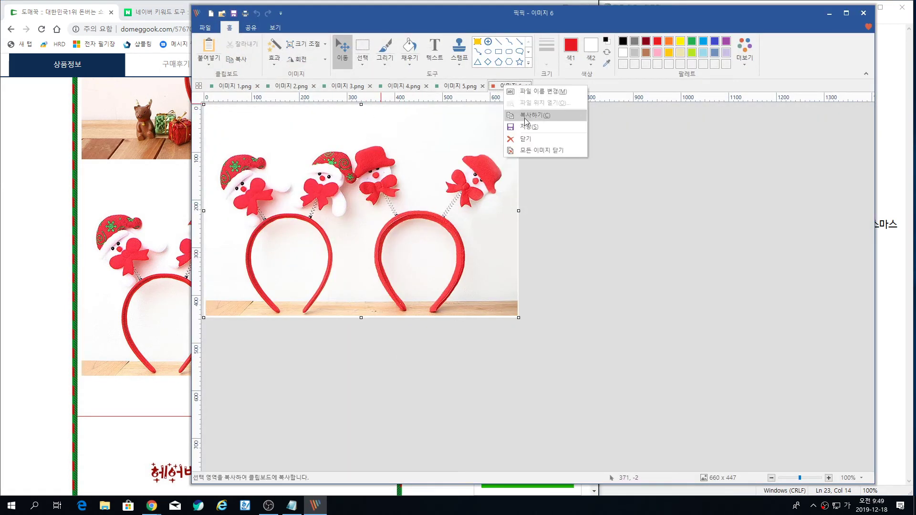
pyautogui.click(537, 127)
pyautogui.click(744, 409)
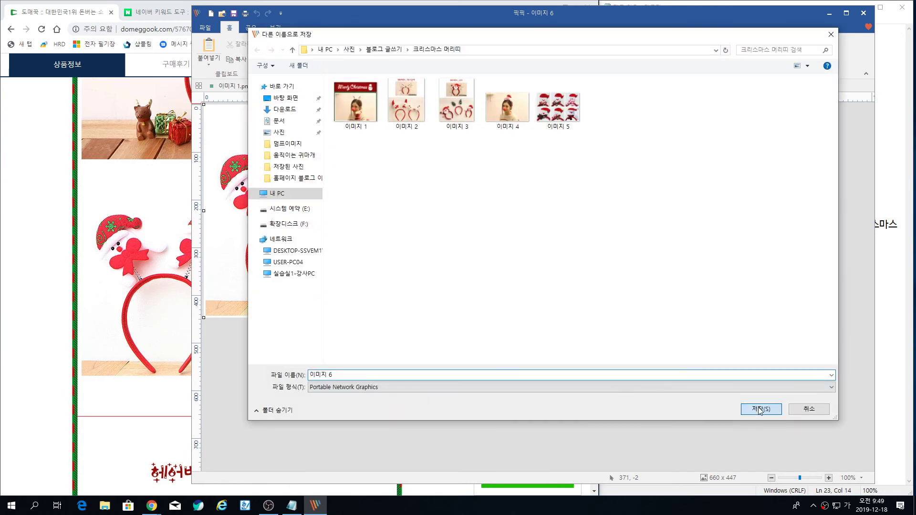
# Capture the "헤어밴드_트리" photo of the tree headband with the seated snowman figure, about 667 x 452 pixels.
pyautogui.click(127, 389)
pyautogui.scroll(-10, 129, 389)
pyautogui.scroll(-15, 131, 384)
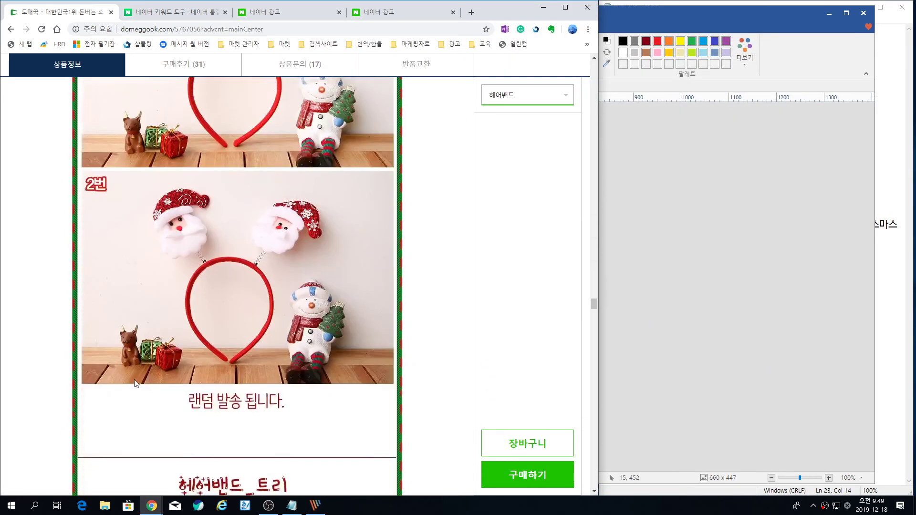
pyautogui.scroll(-3, 138, 381)
pyautogui.scroll(5, 138, 378)
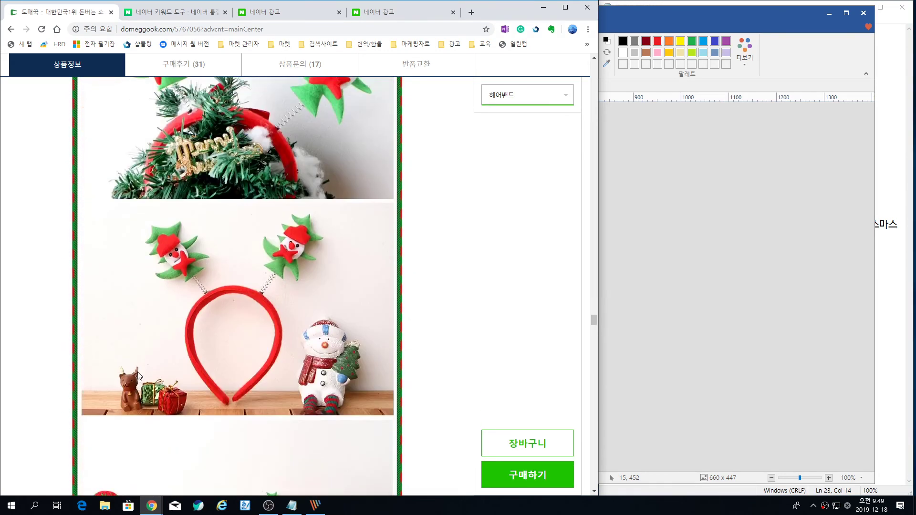
pyautogui.press('shift+Print')
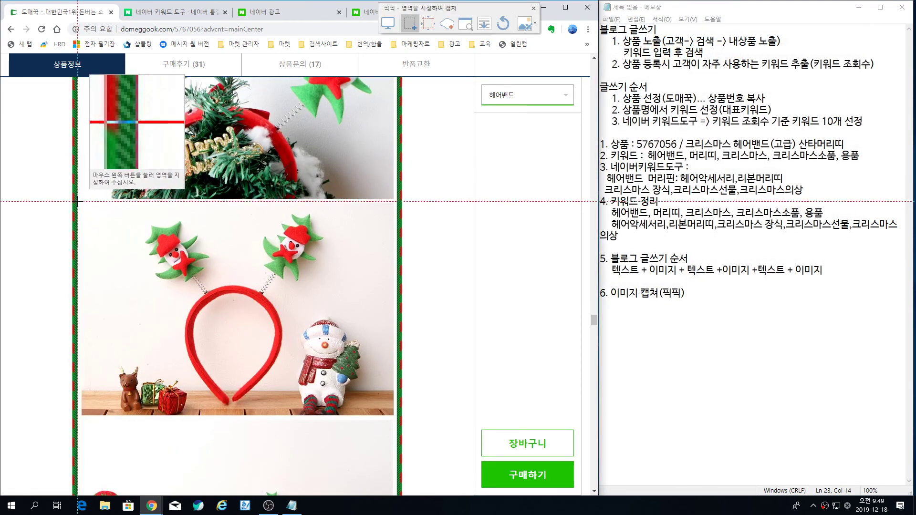
pyautogui.moveTo(78, 201); pyautogui.dragTo(395, 411)
pyautogui.moveTo(394, 417); pyautogui.dragTo(396, 417)
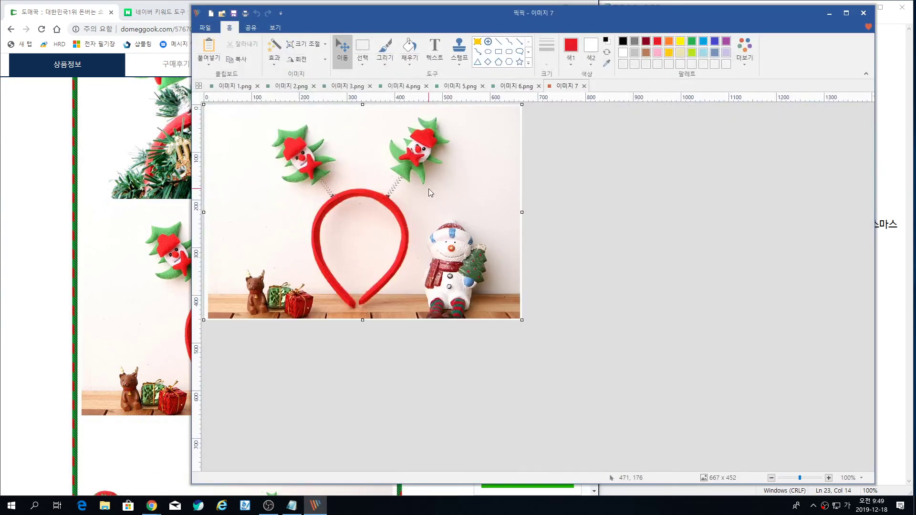
# Save the tree headband capture as the PNG "이미지 7" in the "크리스마스 머리띠" folder.
pyautogui.rightClick(567, 86)
pyautogui.click(592, 124)
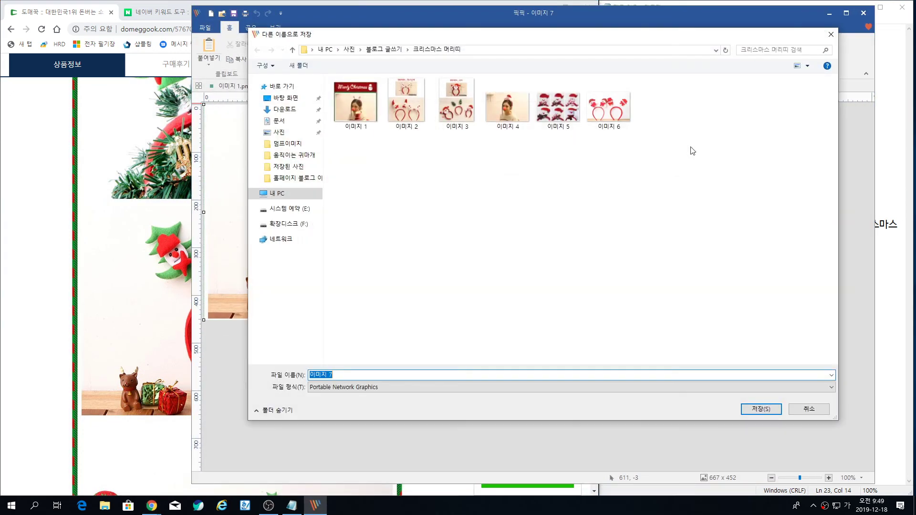
pyautogui.click(762, 409)
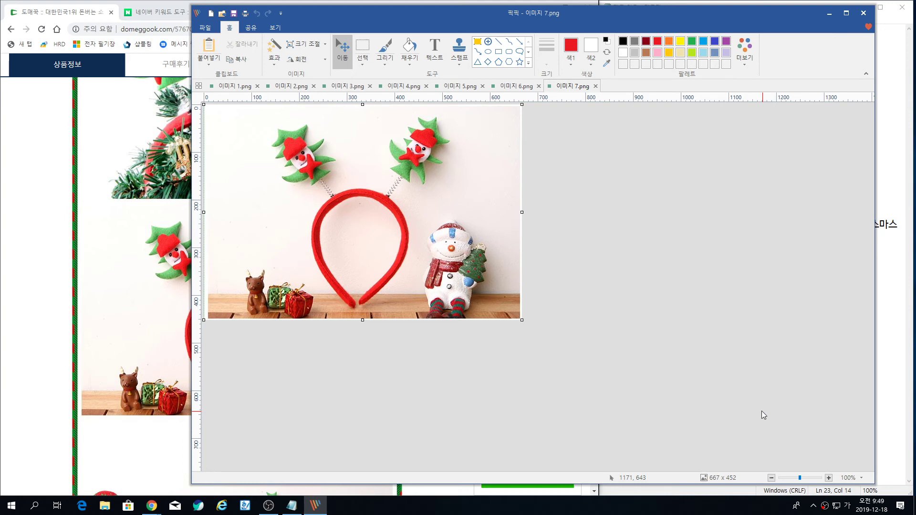
# Look through the remaining headband photos on the product page, down to the customer reviews.
pyautogui.click(134, 440)
pyautogui.scroll(-15, 134, 440)
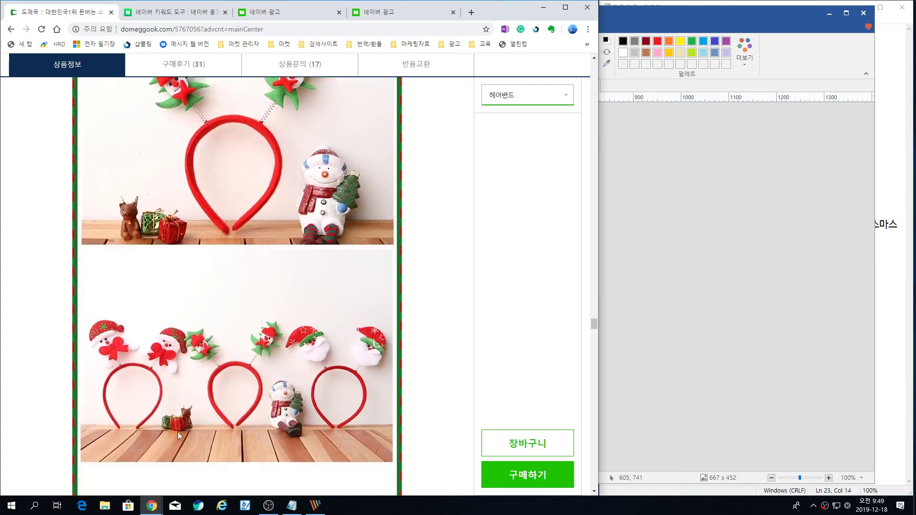
pyautogui.scroll(2, 221, 420)
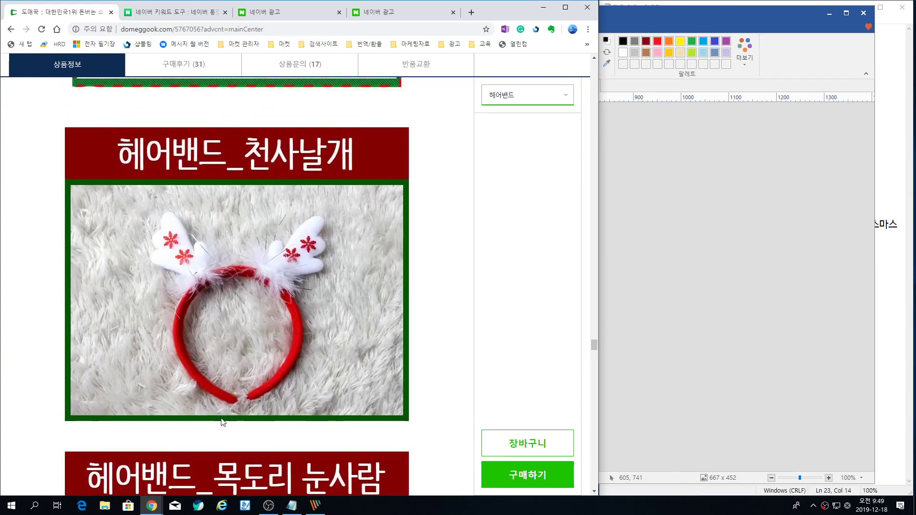
pyautogui.scroll(-20, 224, 418)
pyautogui.scroll(-20, 227, 413)
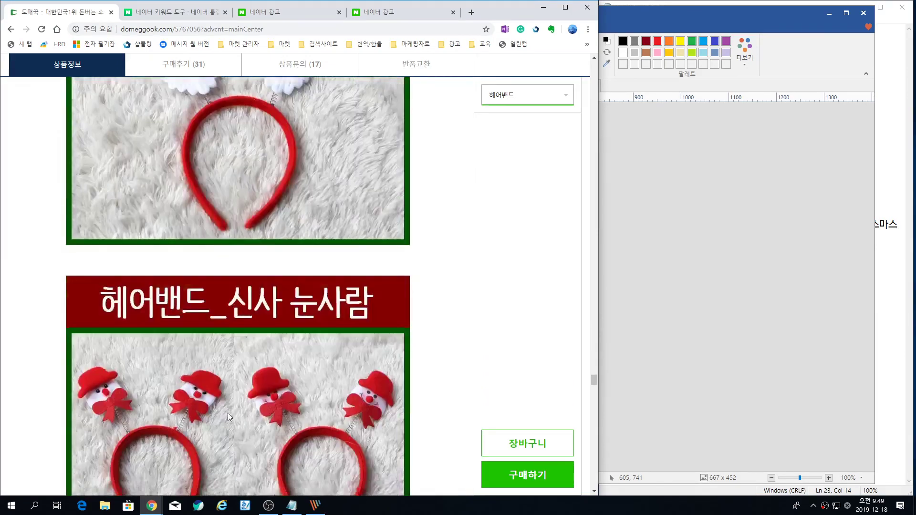
pyautogui.scroll(-10, 229, 411)
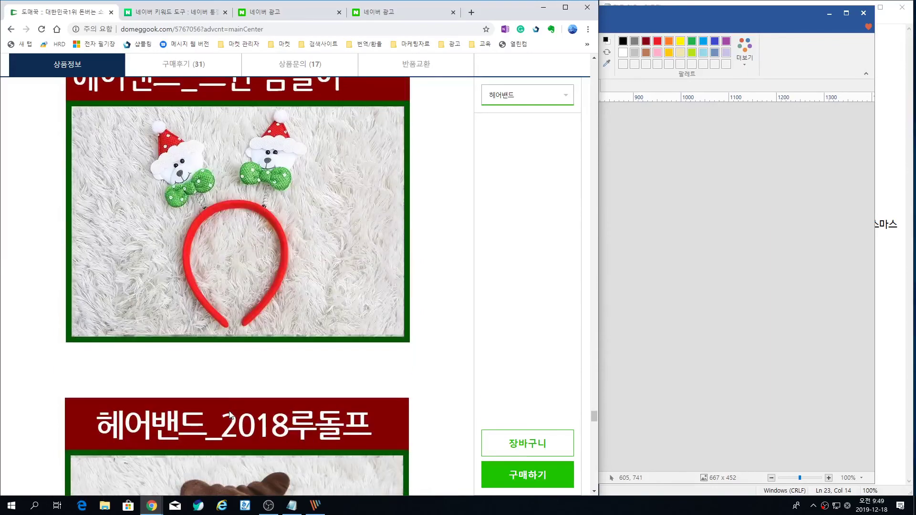
pyautogui.scroll(14, 256, 405)
pyautogui.scroll(2, 260, 402)
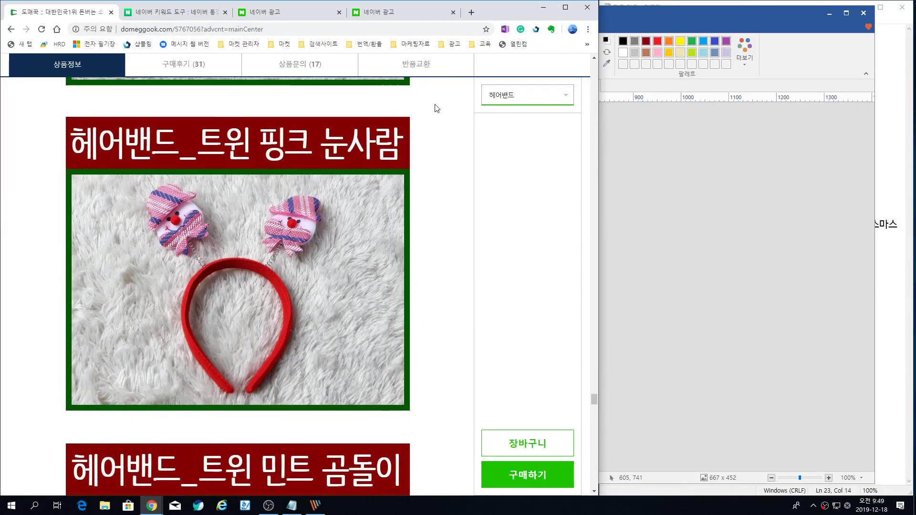
pyautogui.scroll(-20, 462, 199)
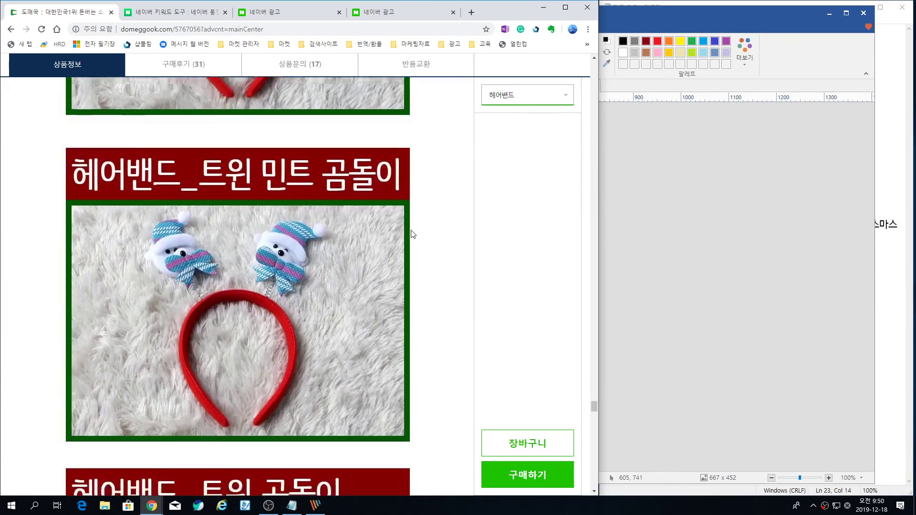
pyautogui.scroll(-15, 304, 315)
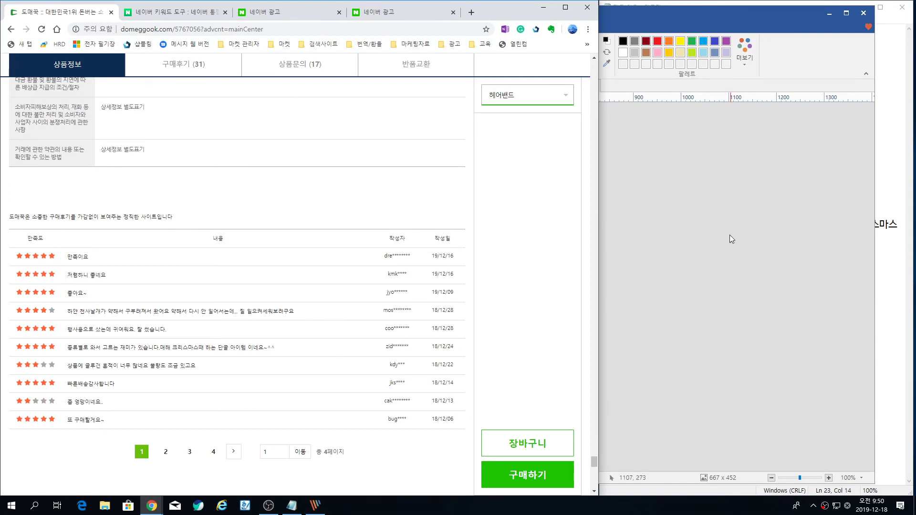
# Add ": 부분 이미지 캡쳐" after "6. 이미지 캡쳐(픽픽)" in the Notepad outline.
pyautogui.click(890, 131)
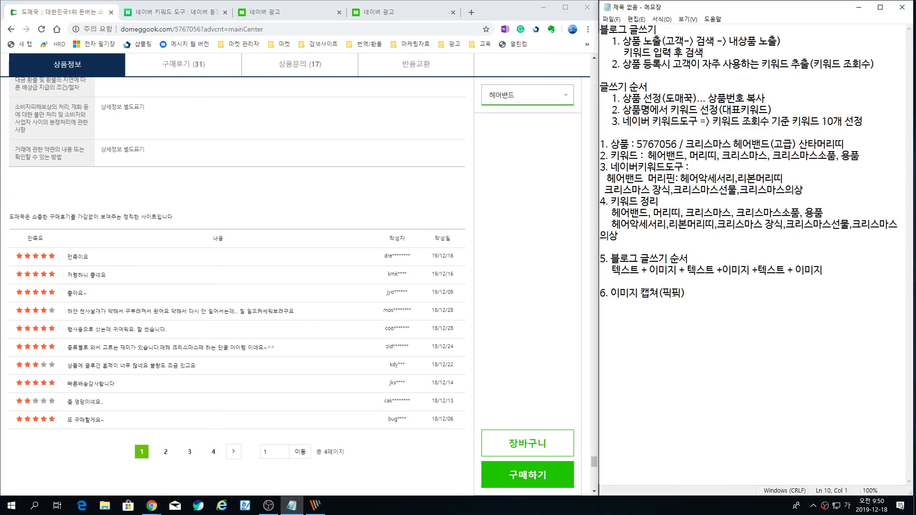
pyautogui.click(690, 295)
pyautogui.write(': 부분 이미지 캡쳐')
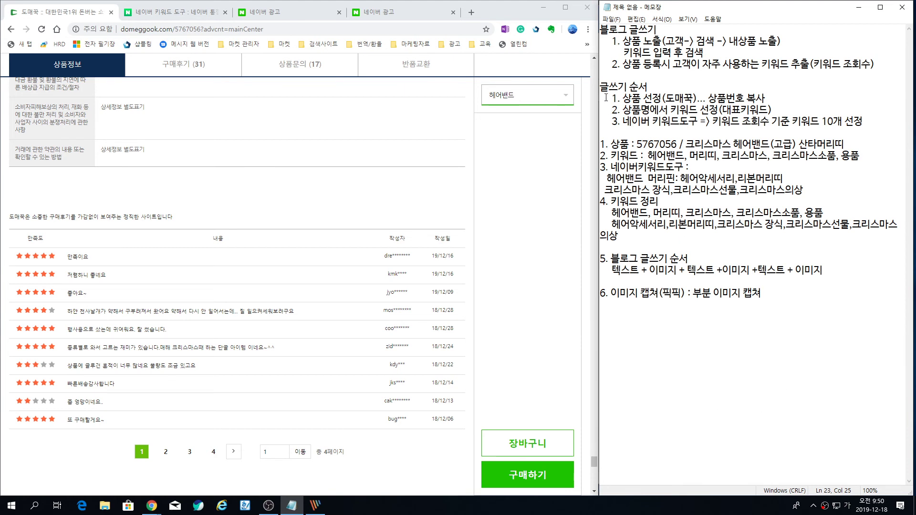
pyautogui.moveTo(762, 293); pyautogui.dragTo(602, 260)
pyautogui.click(888, 385)
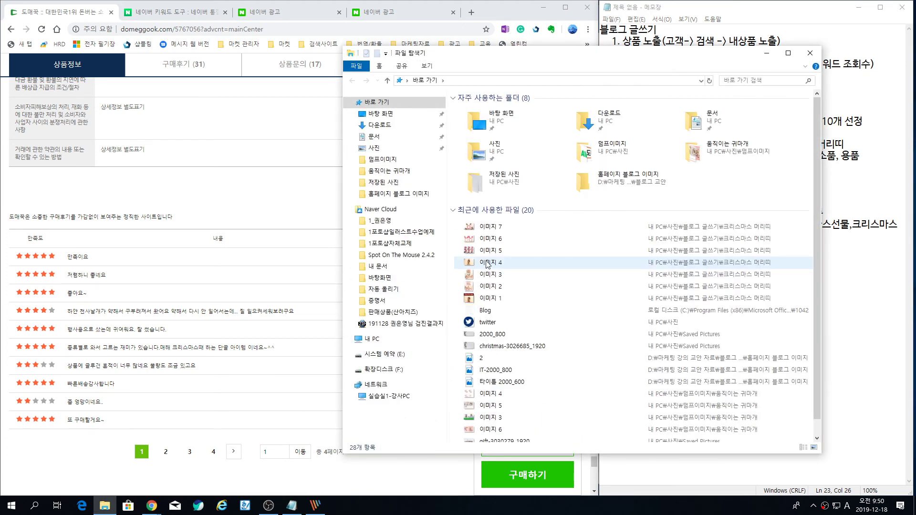
# Check the saved captures in the "크리스마스 머리띠" folder under 사진 > 블로그 글쓰기, and close File Explorer.
pyautogui.click(373, 149)
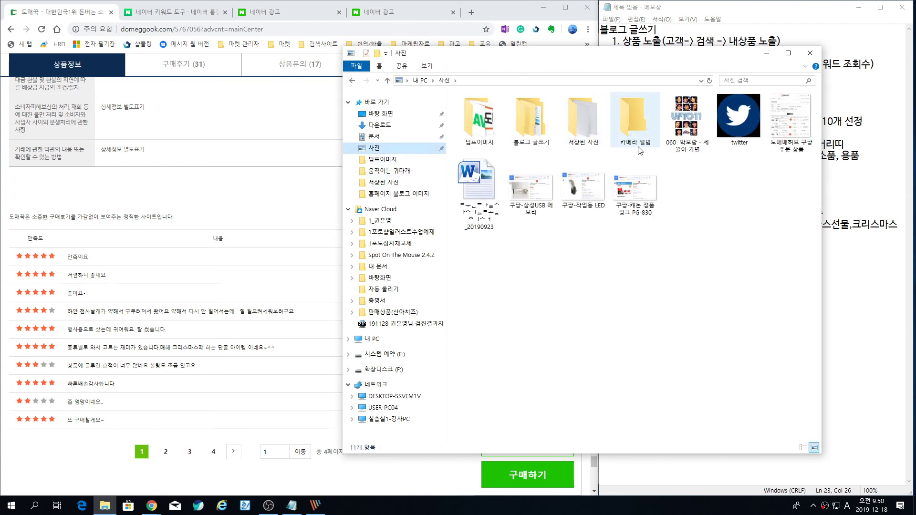
pyautogui.doubleClick(531, 135)
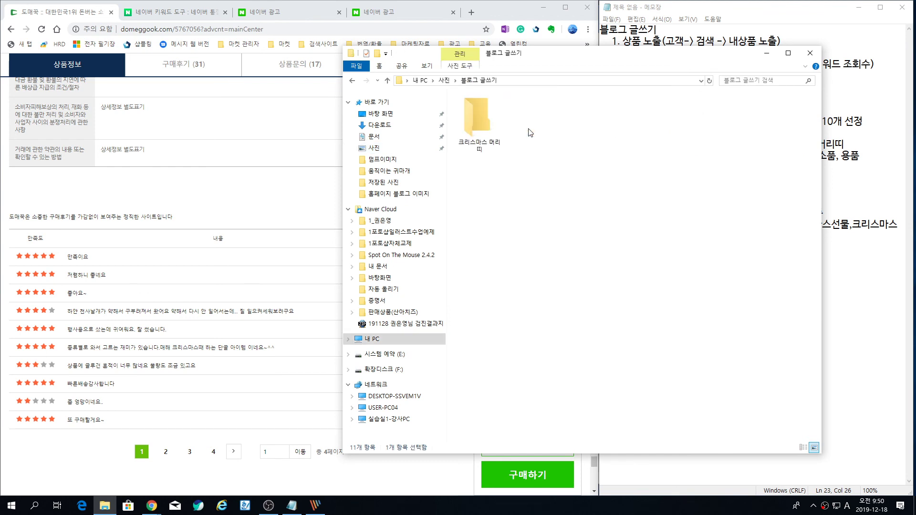
pyautogui.doubleClick(485, 126)
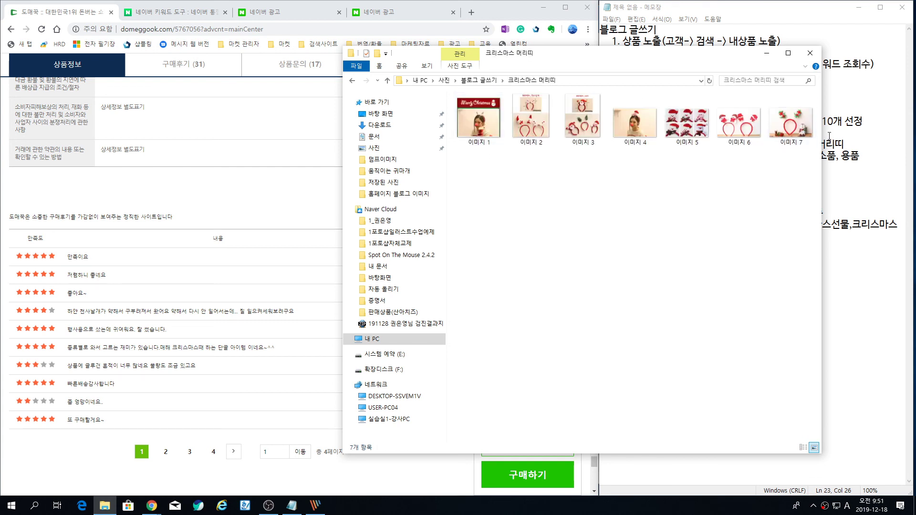
pyautogui.click(811, 54)
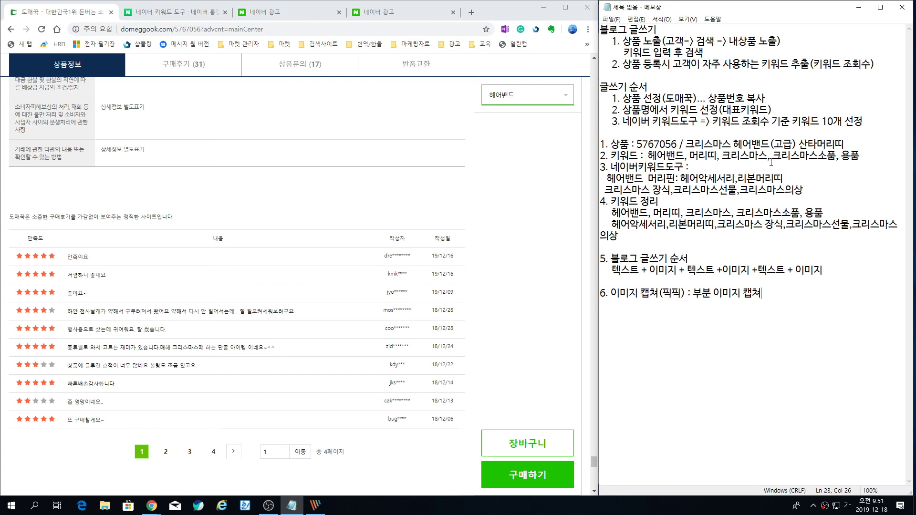
# Read the second page of customer reviews, return to the first page, and view the product information notice above them.
pyautogui.click(167, 454)
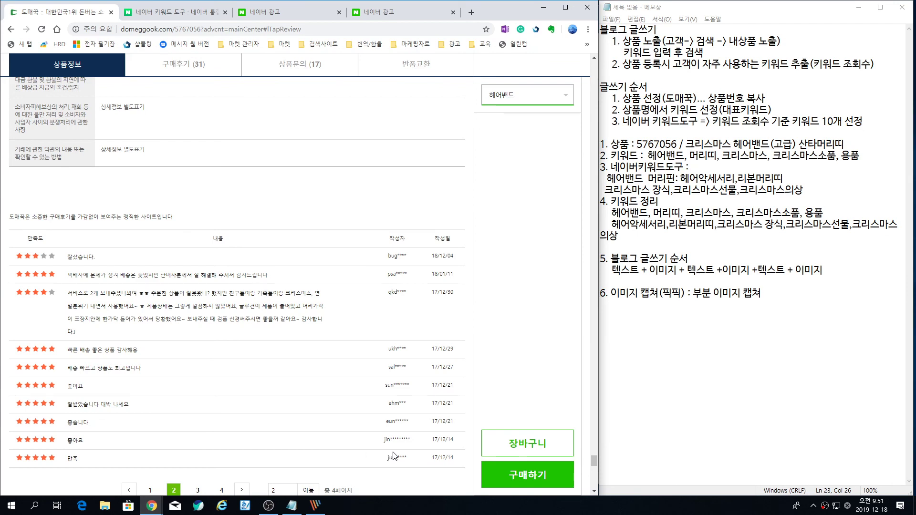
pyautogui.click(150, 490)
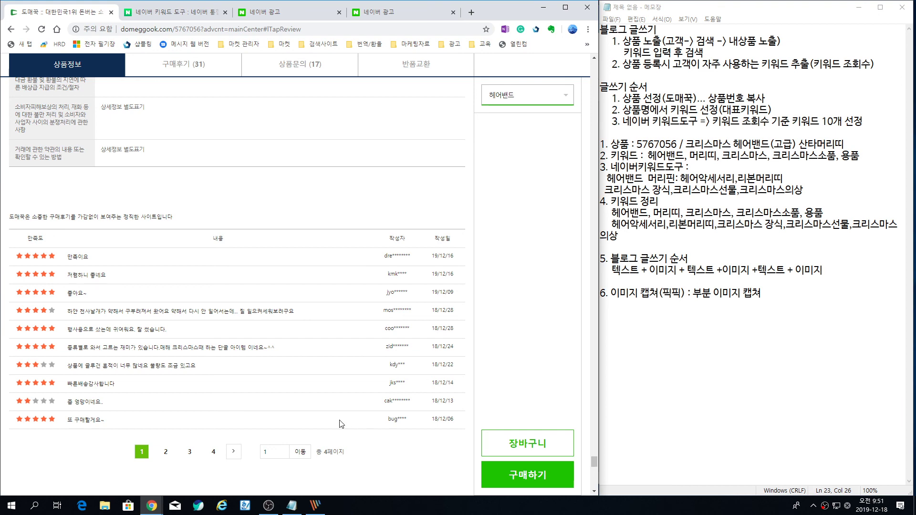
pyautogui.scroll(6, 344, 422)
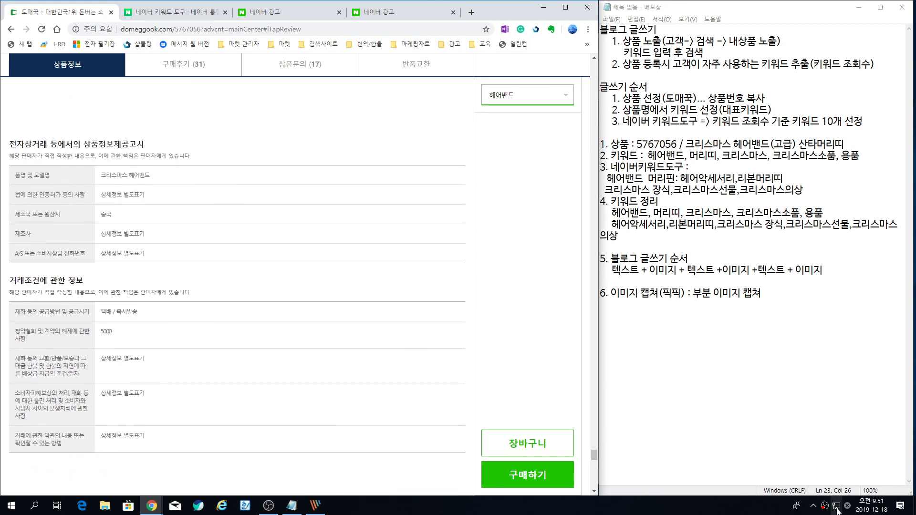
pyautogui.rightClick(826, 509)
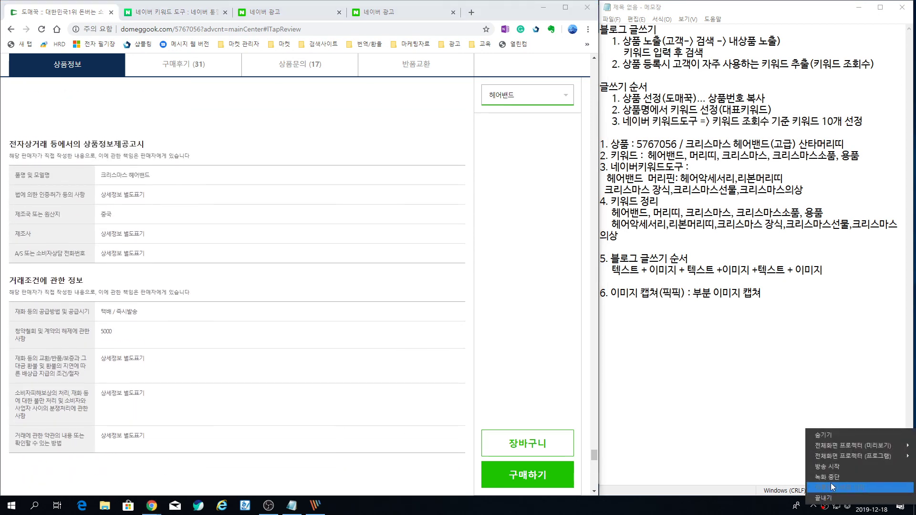